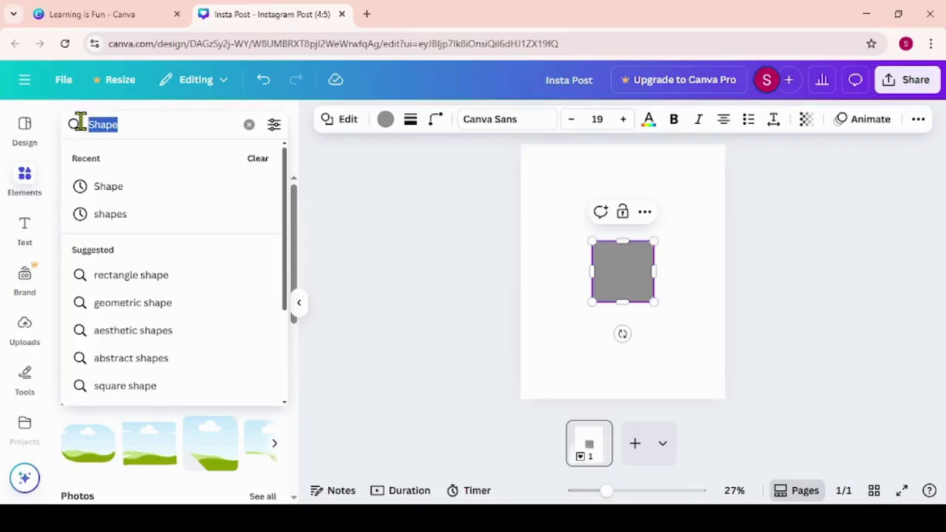
Step: Search the elements for "arrow" graphics and add the black triple-chevron arrow to the page
text(arrr)
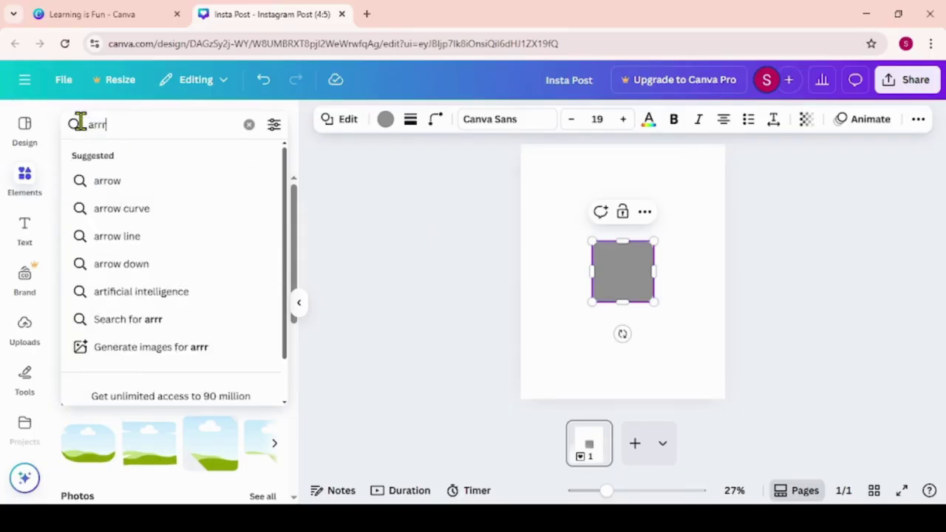
key(BackSpace)
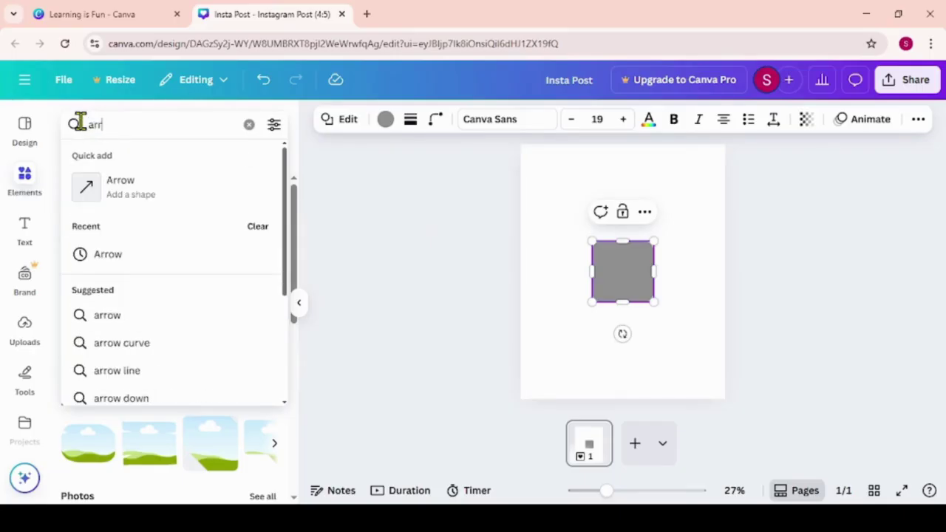
click(154, 319)
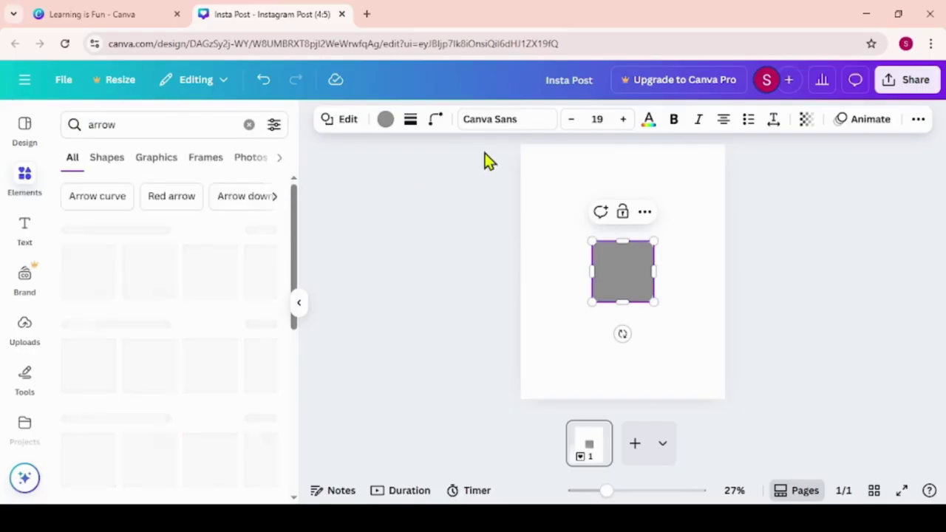
click(164, 160)
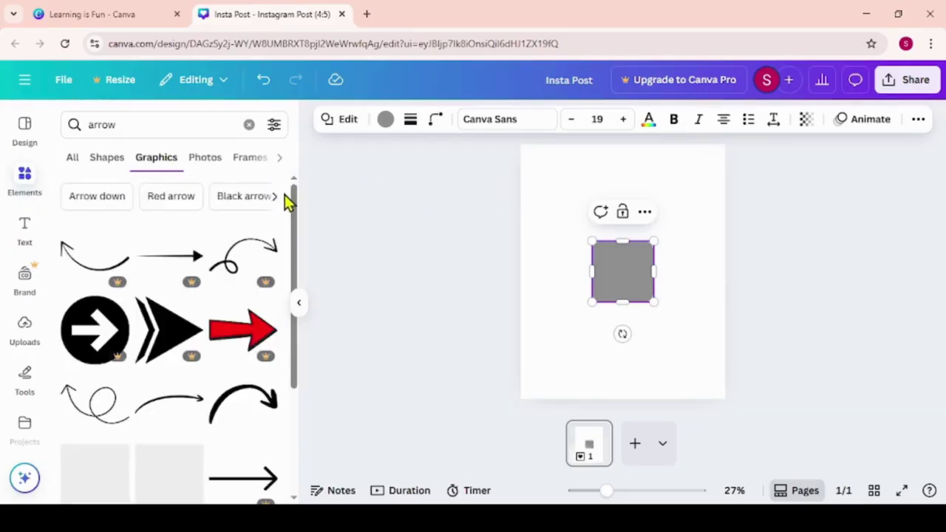
drag(294, 209, 288, 344)
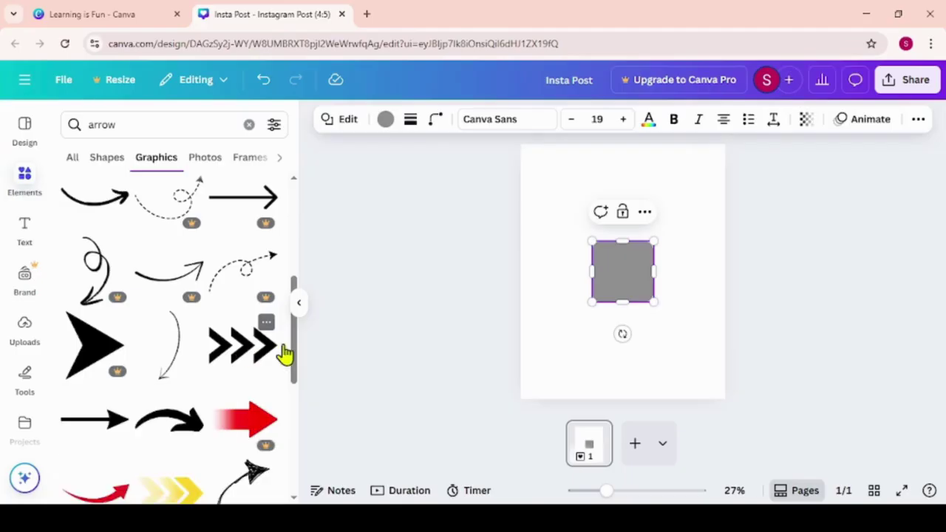
click(275, 349)
mouse_move(633, 289)
mouse_down()
mouse_move(637, 336)
mouse_move(640, 291)
mouse_move(652, 289)
mouse_up()
click(465, 300)
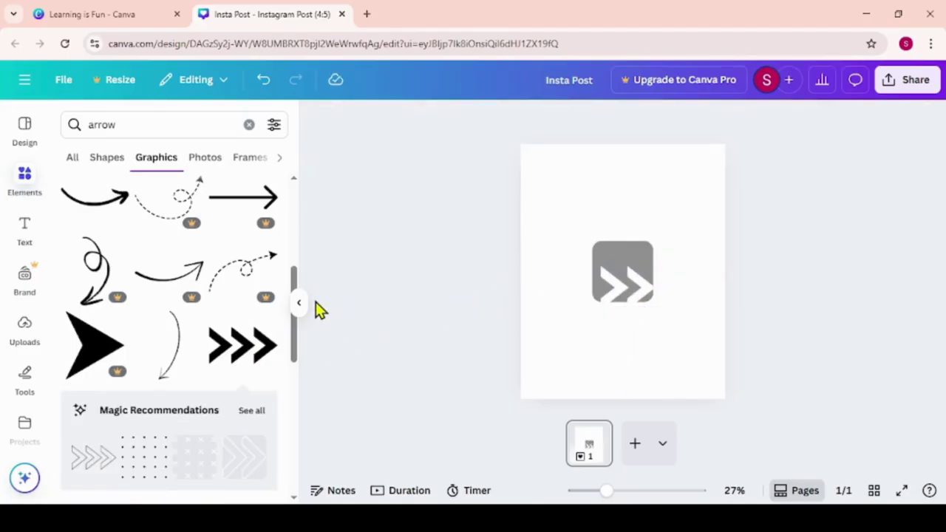
Step: Search the element graphics for "girl" and add the waving long-haired girl with glasses to the page
drag(131, 125, 71, 126)
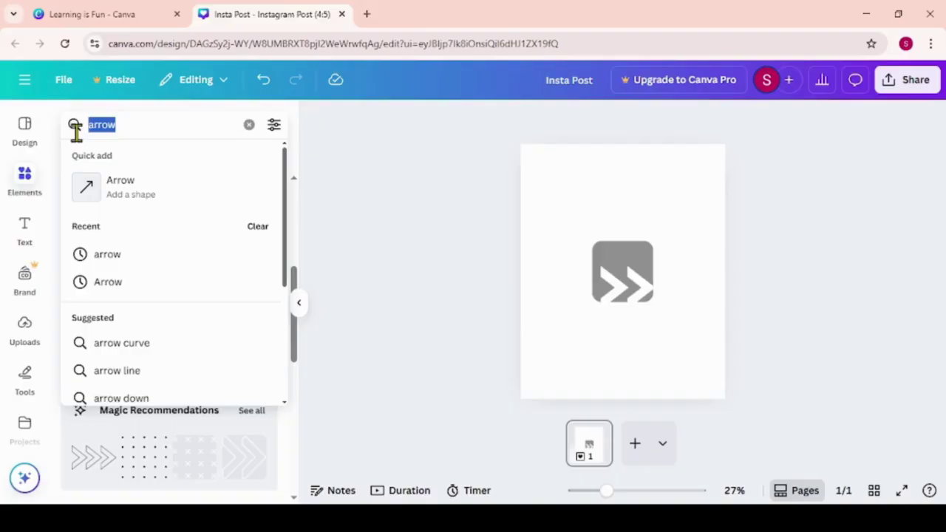
text(f)
key(BackSpace)
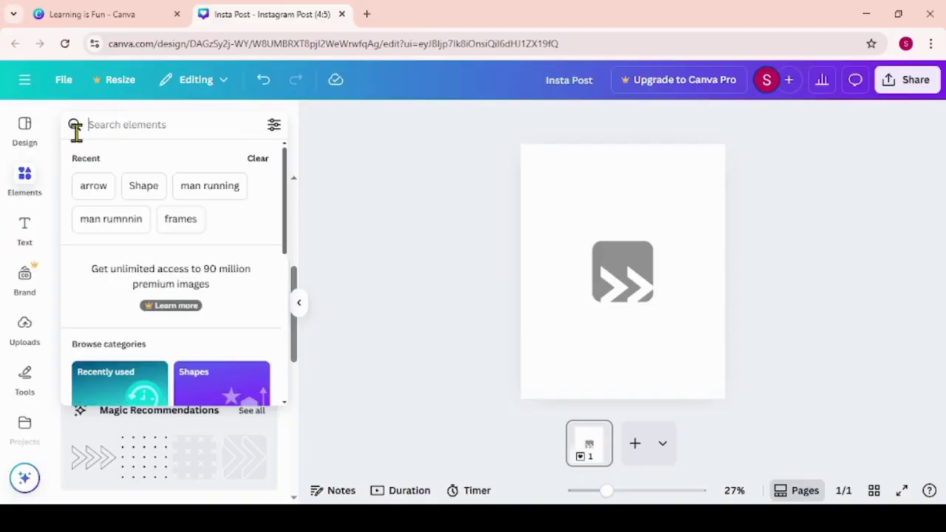
text(g)
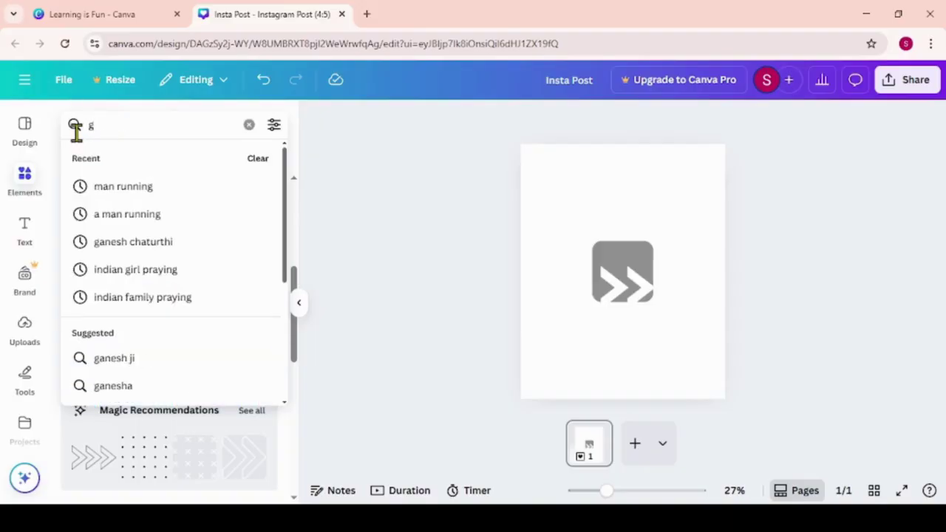
text(irl)
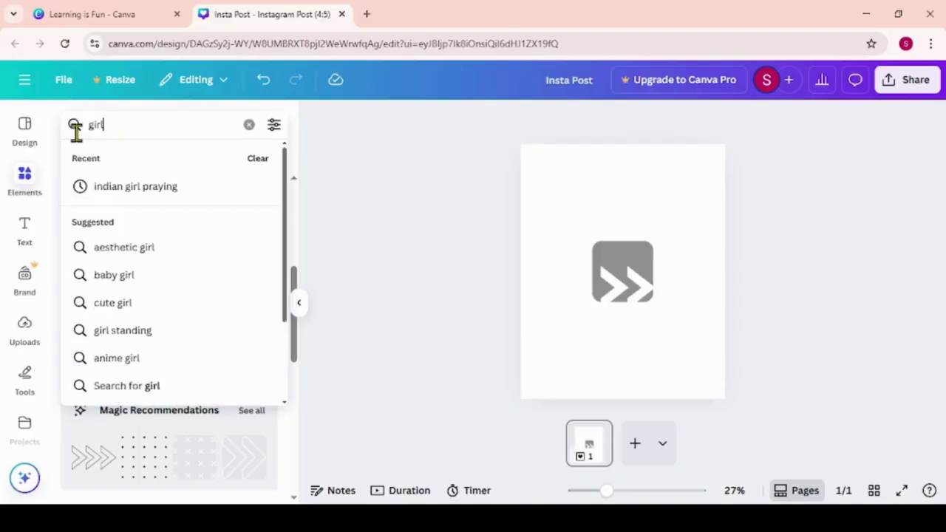
key(Return)
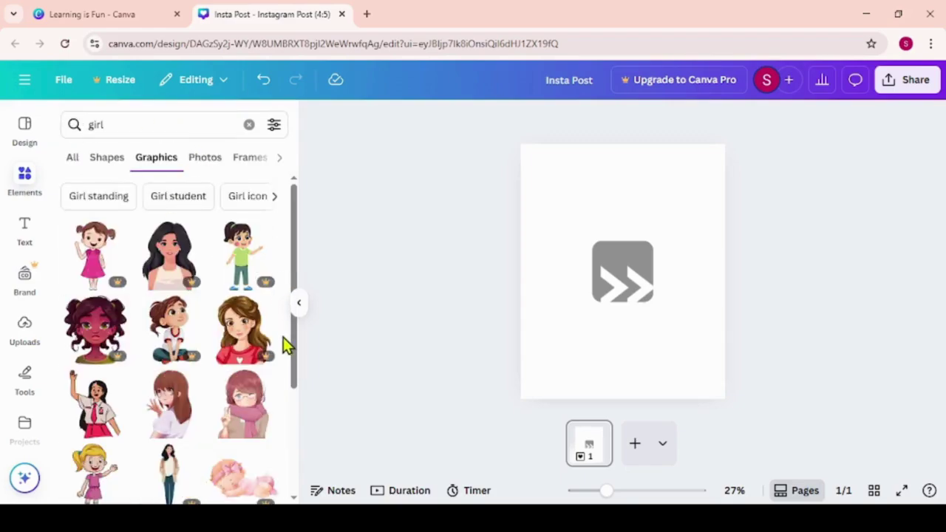
click(164, 419)
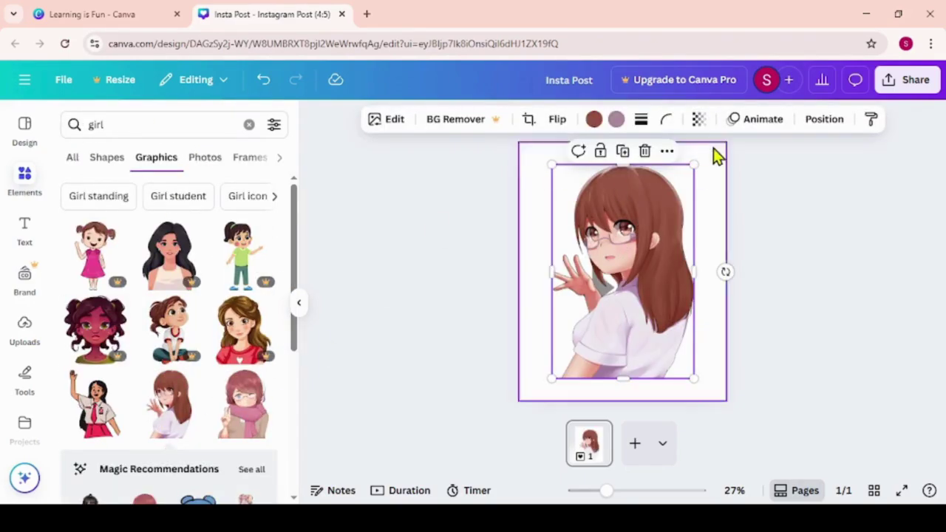
Step: Shrink the girl graphic and place it at the page's upper-left edge, and move the grey square to the page's upper right
drag(694, 164, 652, 243)
drag(605, 311, 575, 231)
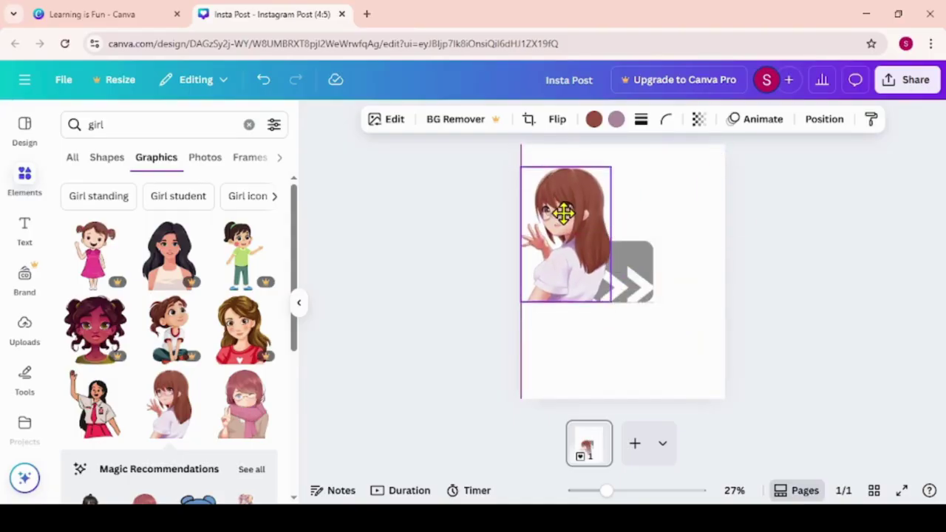
drag(640, 258, 687, 215)
Step: Recolour the triple-chevron arrow black and collapse the elements library to free up the workspace
click(628, 285)
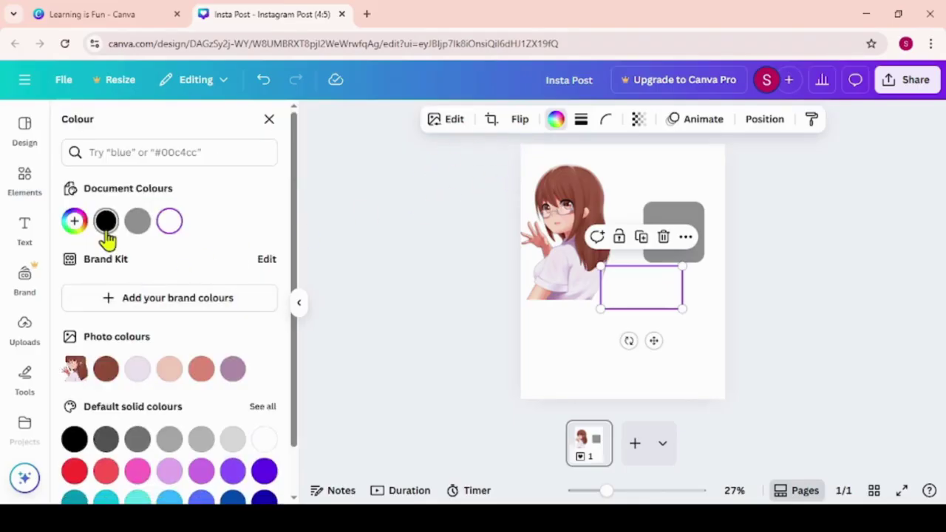
click(105, 221)
click(402, 332)
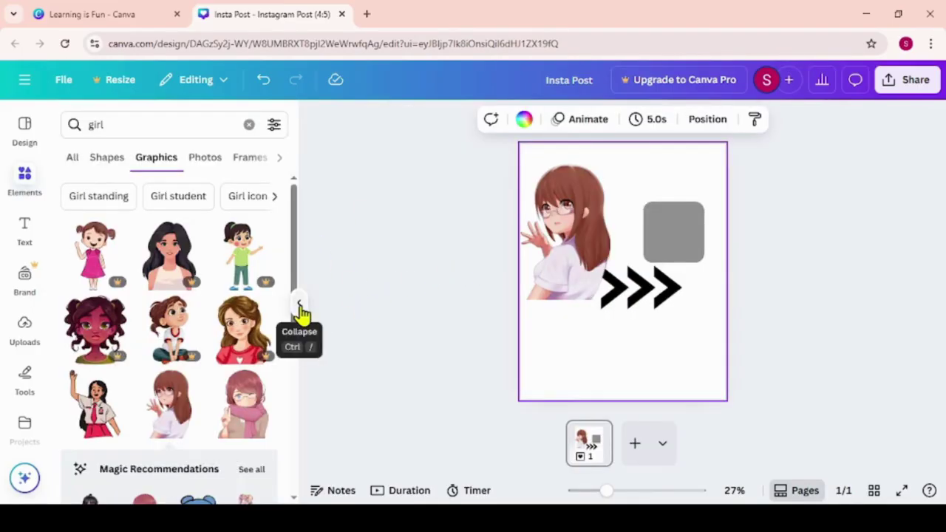
click(300, 306)
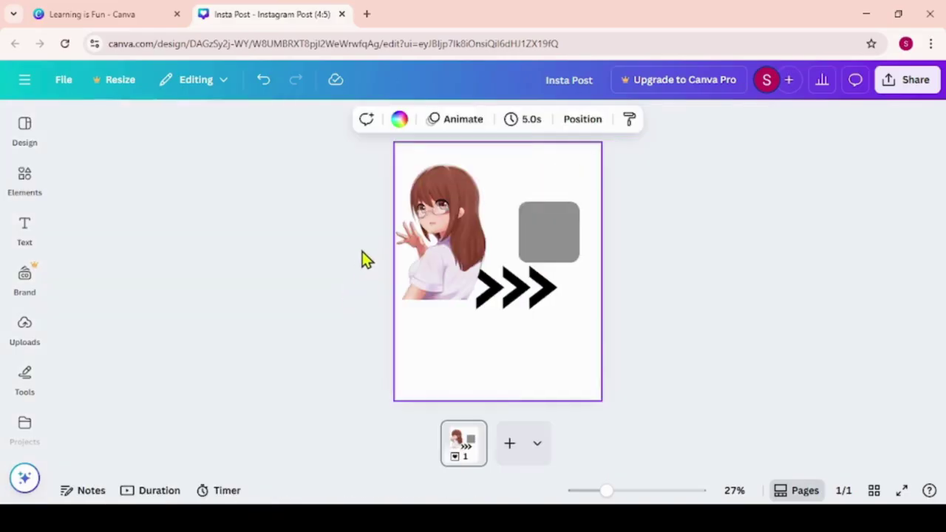
click(294, 276)
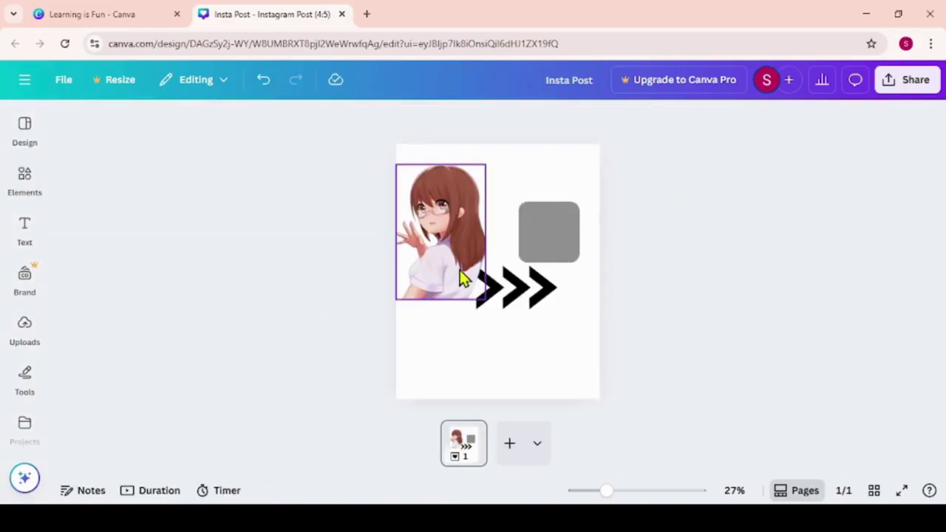
Step: Move the girl graphic slightly inward and shrink it proportionally, and widen the grey square to about 333 × 324
click(454, 246)
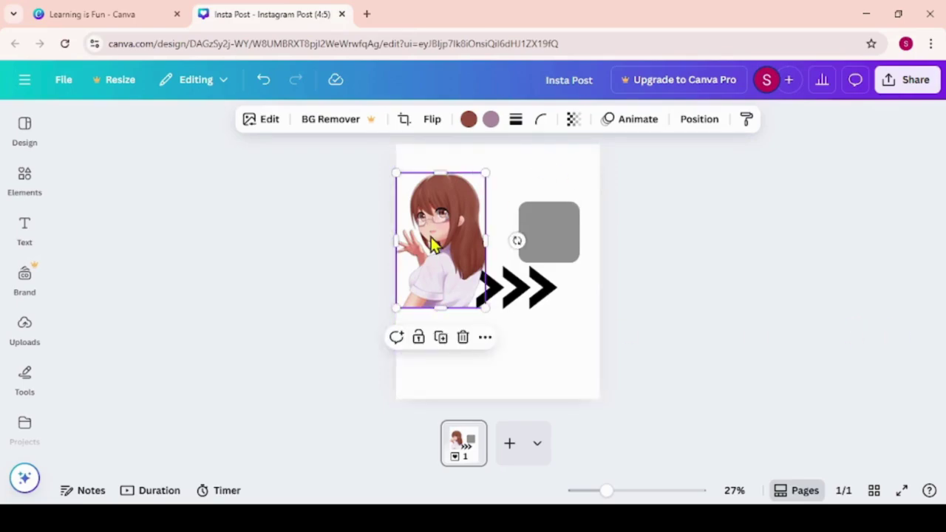
mouse_move(435, 246)
mouse_down()
mouse_move(542, 205)
mouse_move(534, 280)
mouse_move(460, 332)
mouse_move(446, 231)
mouse_up()
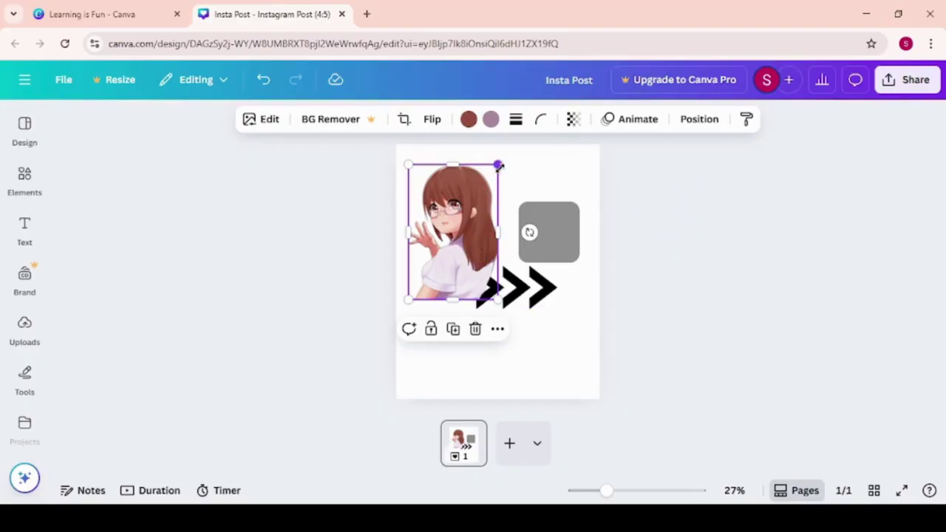
drag(498, 166, 477, 198)
click(559, 244)
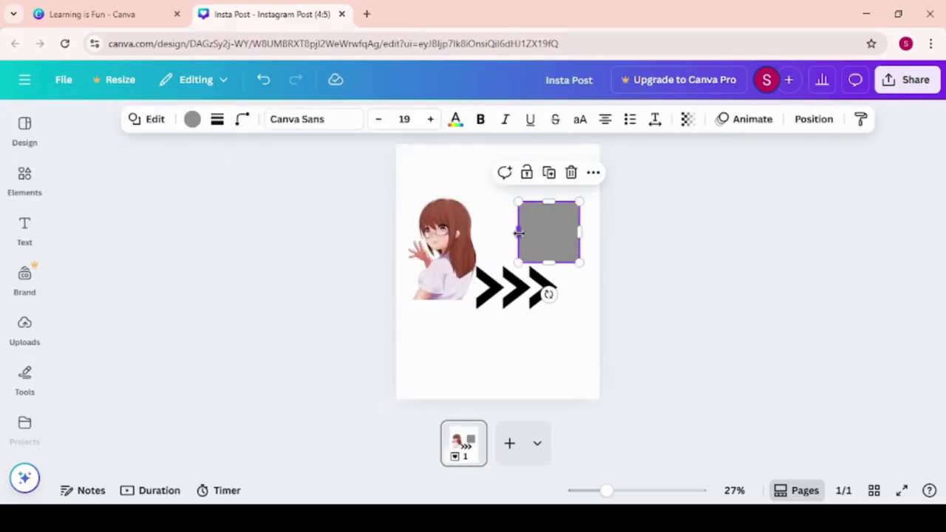
drag(490, 231, 517, 230)
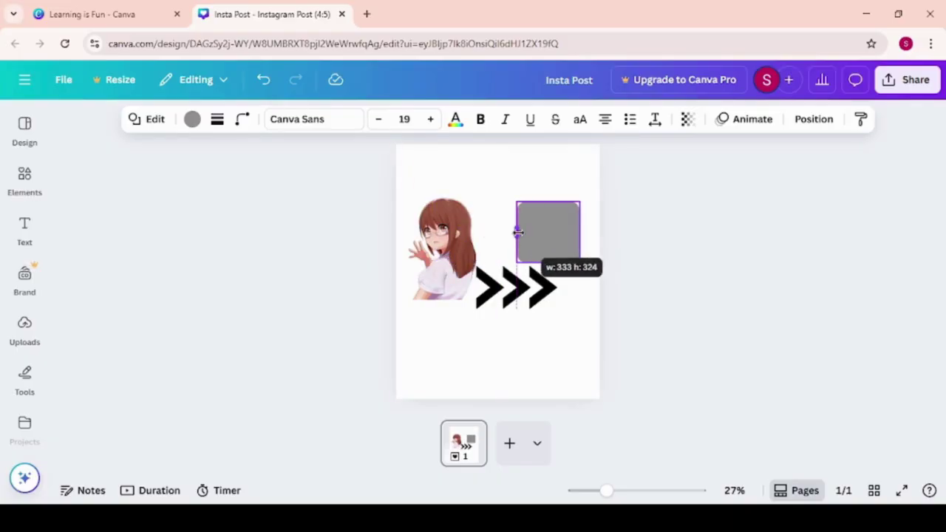
Step: Try widening the girl graphic from its right side to about 789 × 540, and undo the change
click(467, 270)
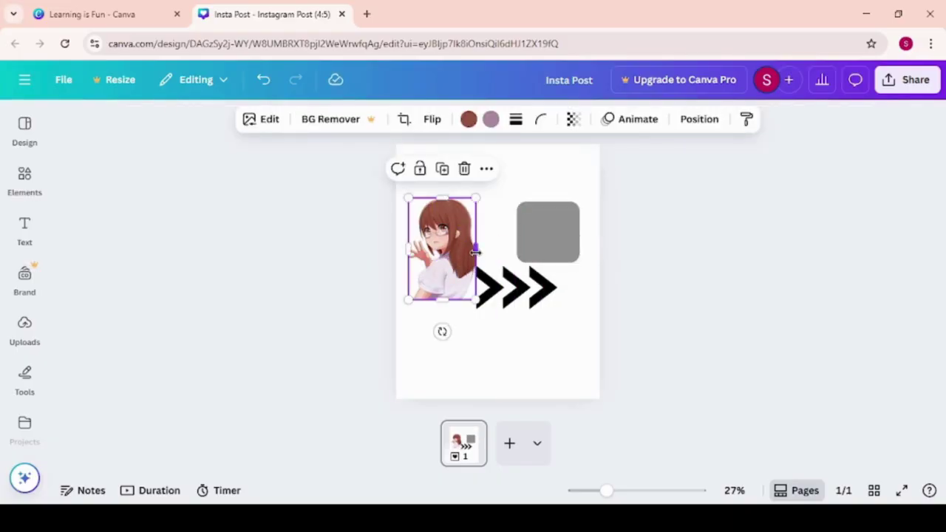
drag(484, 250, 557, 244)
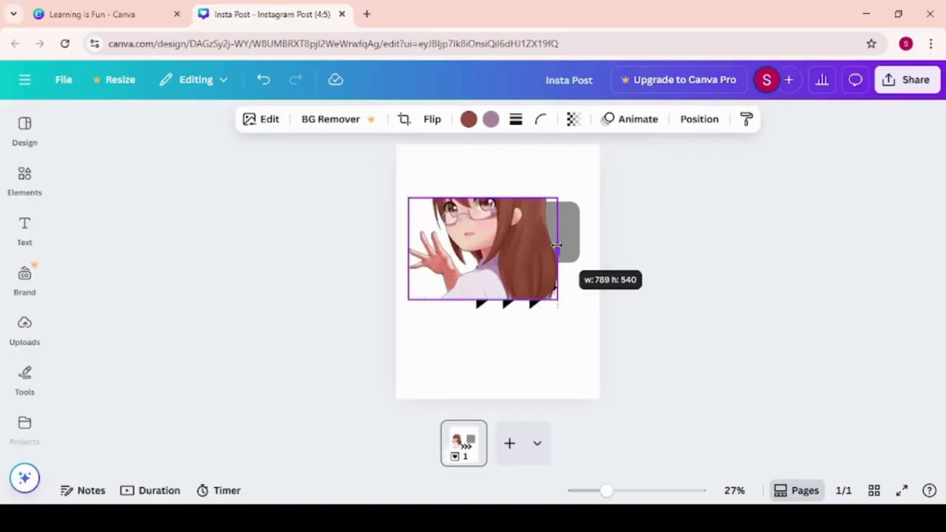
drag(557, 244, 556, 245)
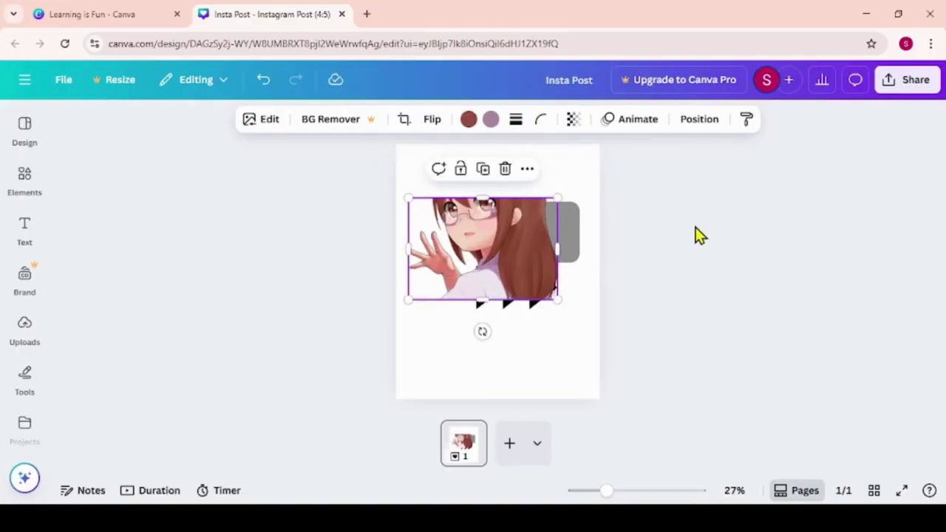
key(ctrl+z)
click(684, 238)
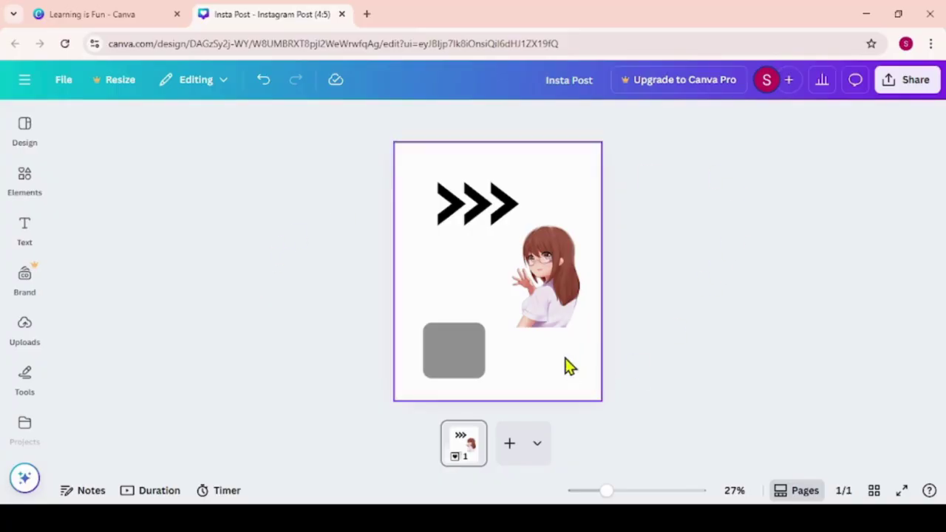
Step: Rotate the triple-chevron arrow slightly clockwise, and tilt the girl graphic before returning it upright
click(492, 208)
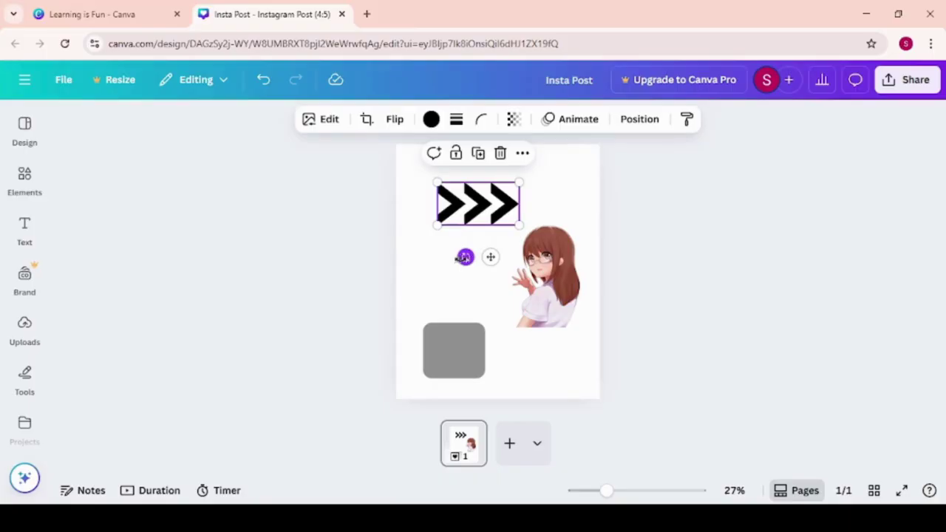
mouse_move(464, 257)
mouse_down()
mouse_move(428, 254)
mouse_move(412, 209)
mouse_move(436, 252)
mouse_move(553, 192)
mouse_move(455, 256)
mouse_up()
click(566, 310)
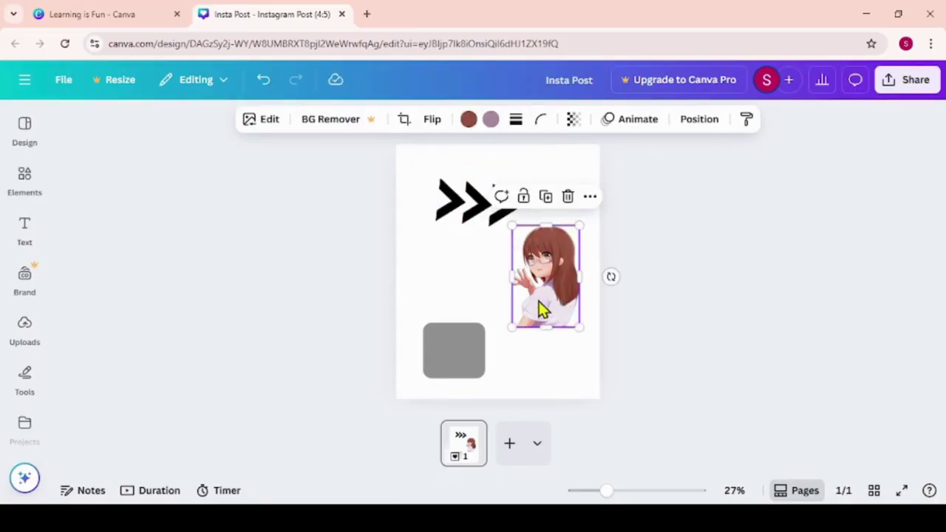
drag(611, 276, 591, 321)
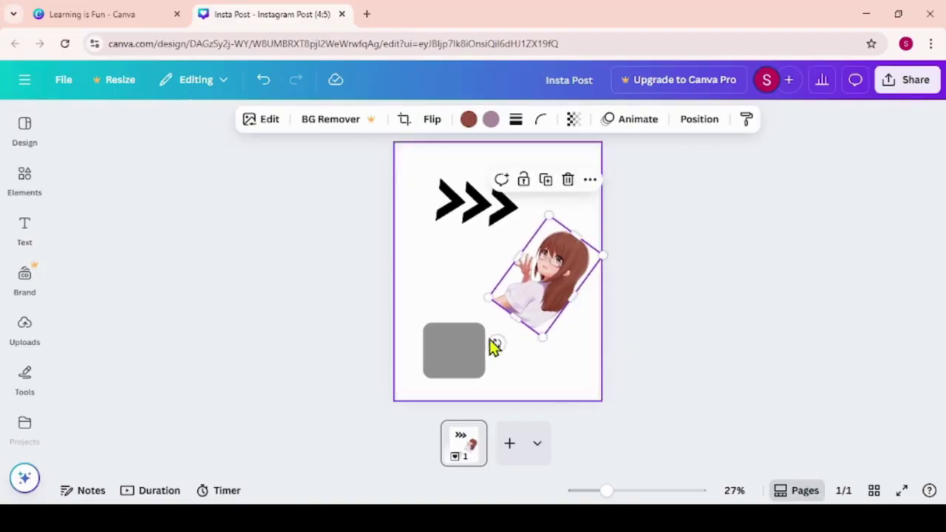
drag(496, 342, 545, 344)
click(707, 277)
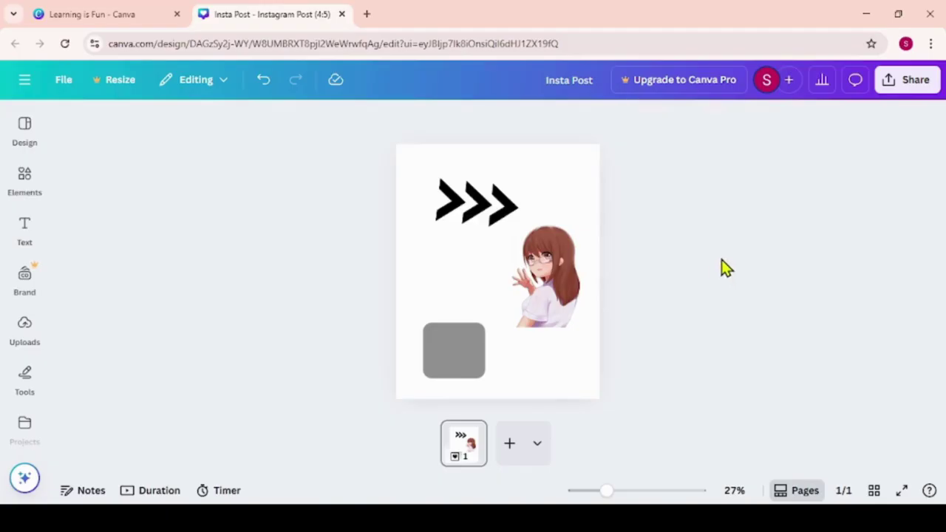
Step: Enlarge the girl graphic proportionally and try the horizontal and vertical flips on it
click(557, 271)
drag(515, 230, 466, 156)
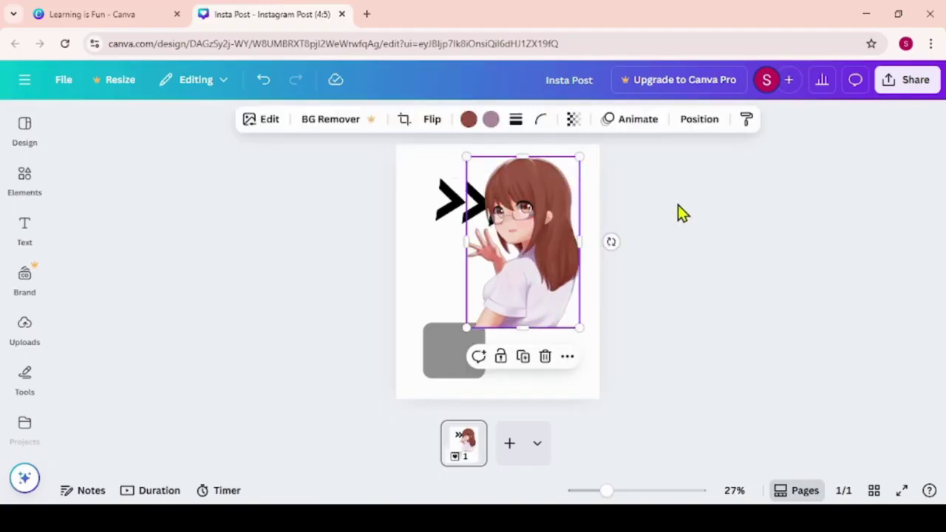
click(547, 239)
click(432, 122)
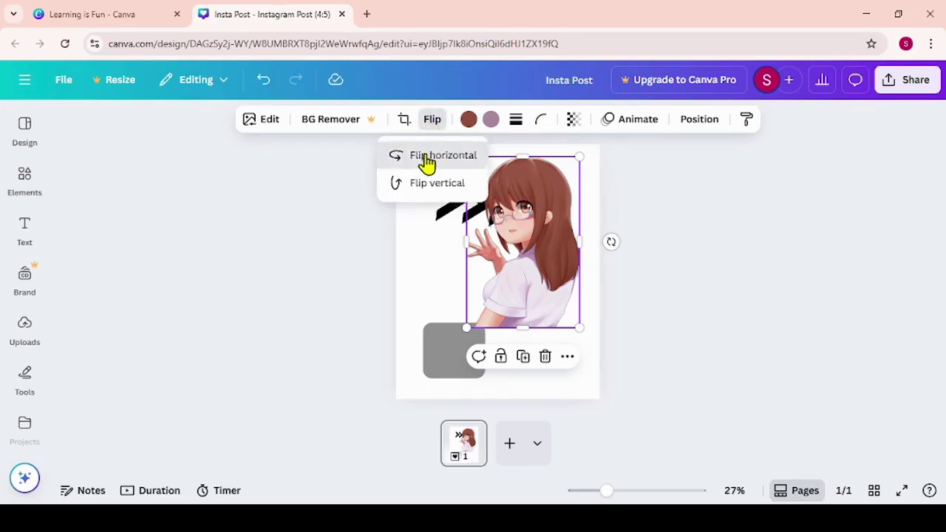
click(427, 163)
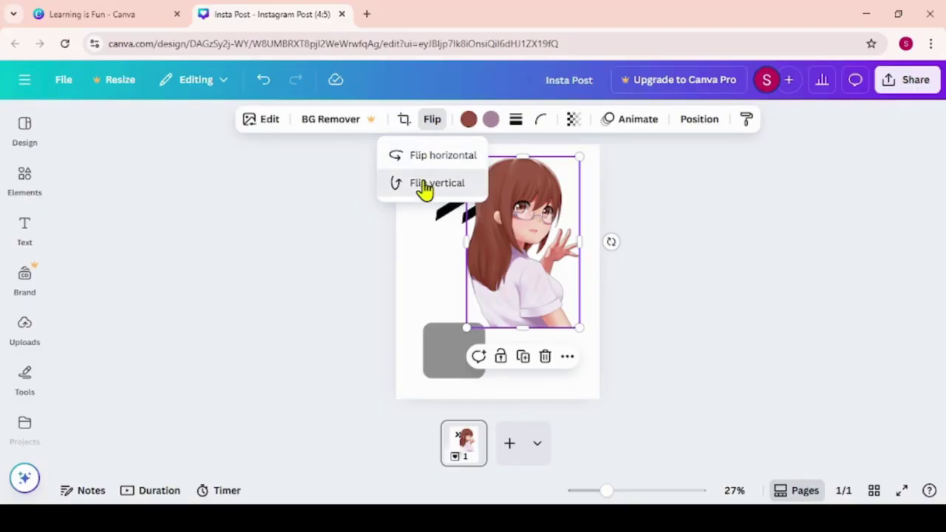
click(424, 188)
click(422, 185)
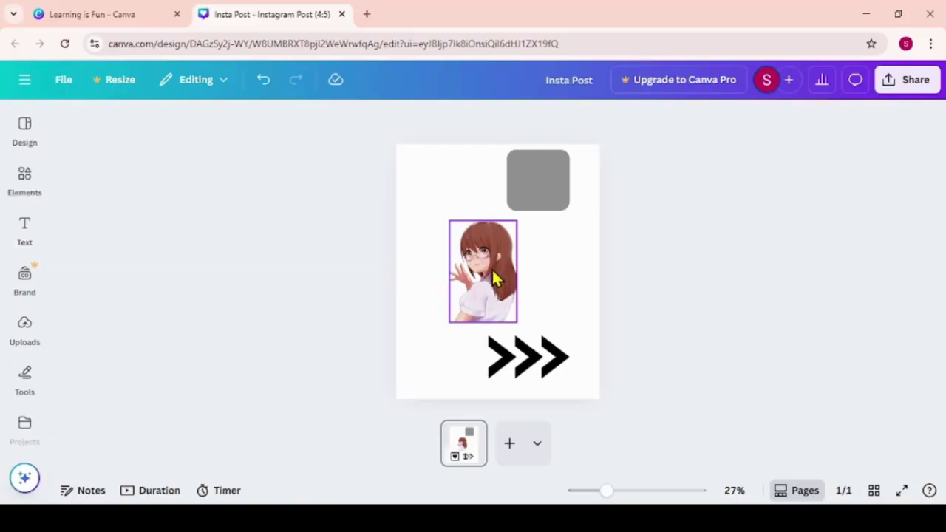
Step: Move the girl graphic onto the grey square, and shift and widen the square into a rectangle behind her reaching the page's right edge
drag(492, 274, 539, 212)
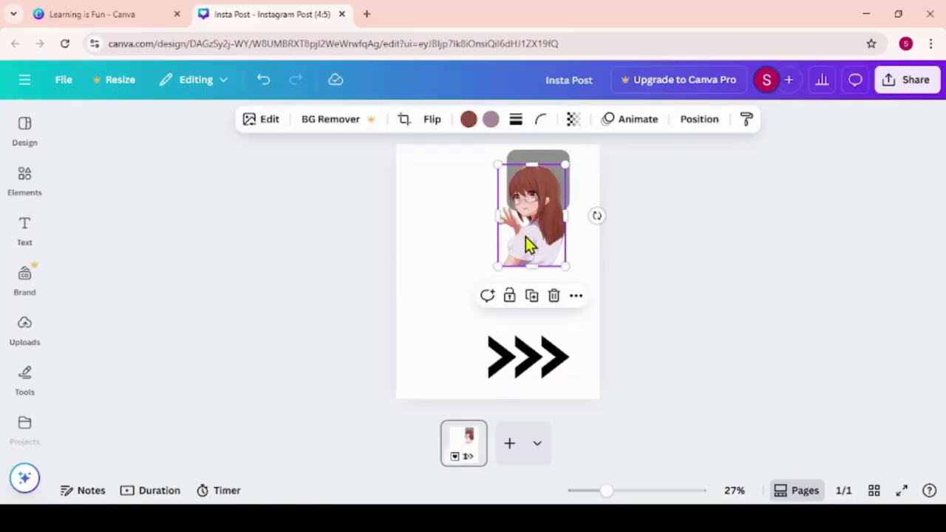
click(560, 159)
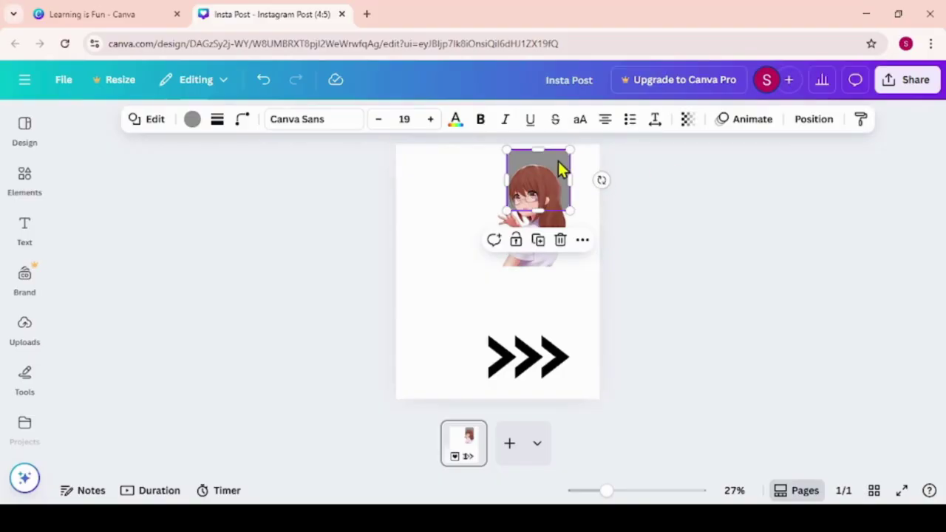
drag(559, 170, 508, 167)
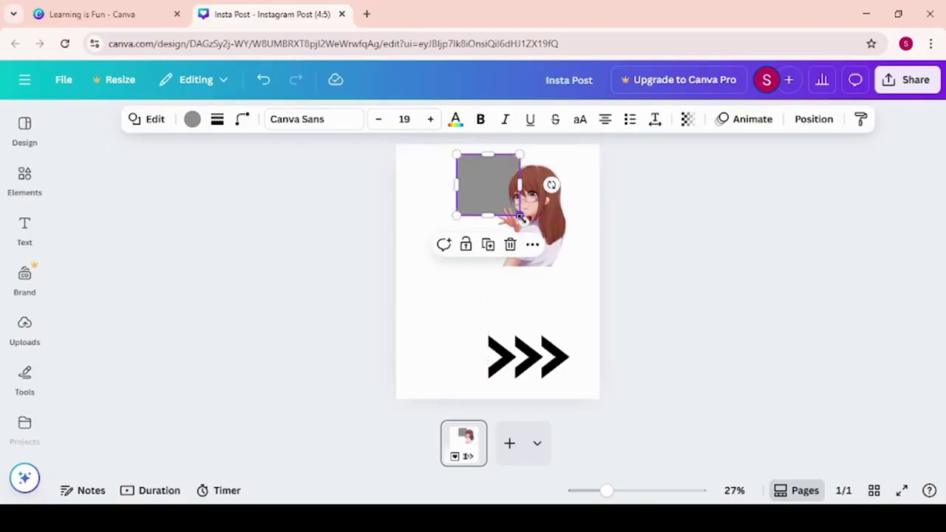
drag(521, 218, 600, 231)
click(710, 219)
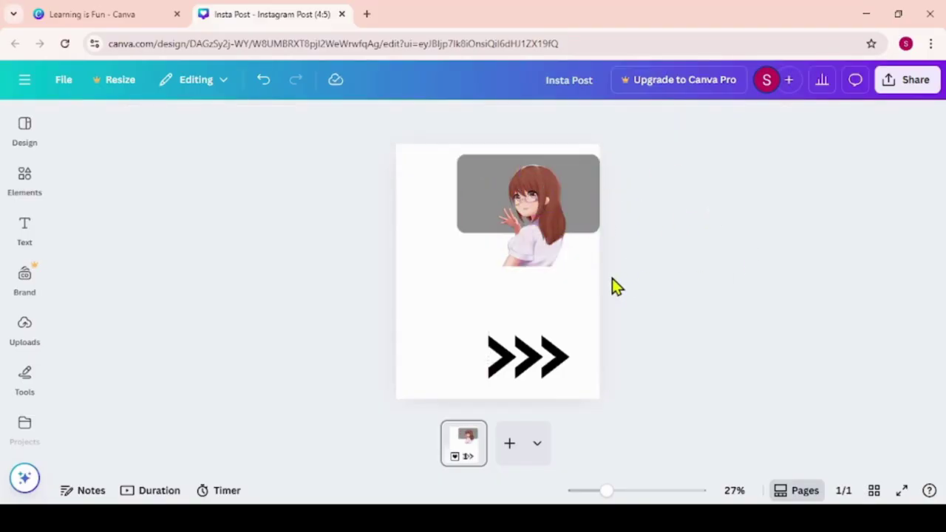
Step: Send the girl graphic one layer backward so it sits behind the grey rectangle
click(532, 255)
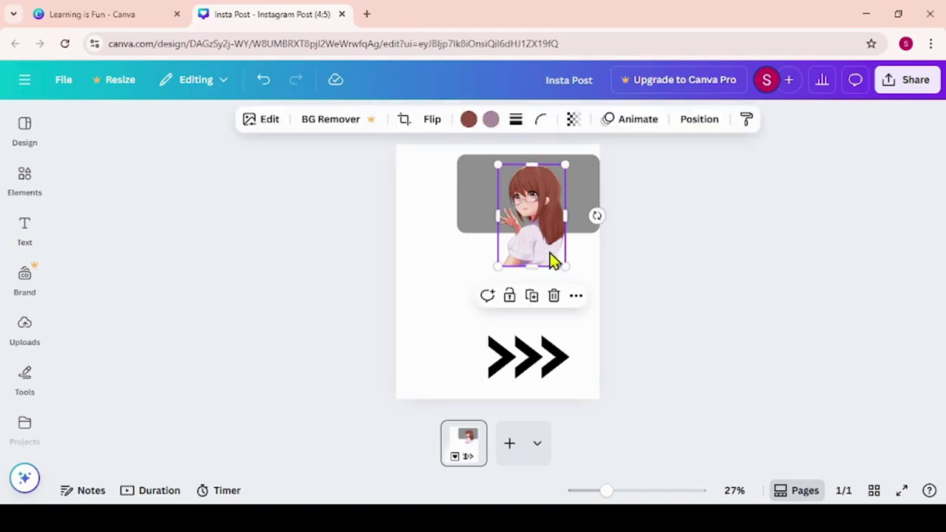
right_click(536, 255)
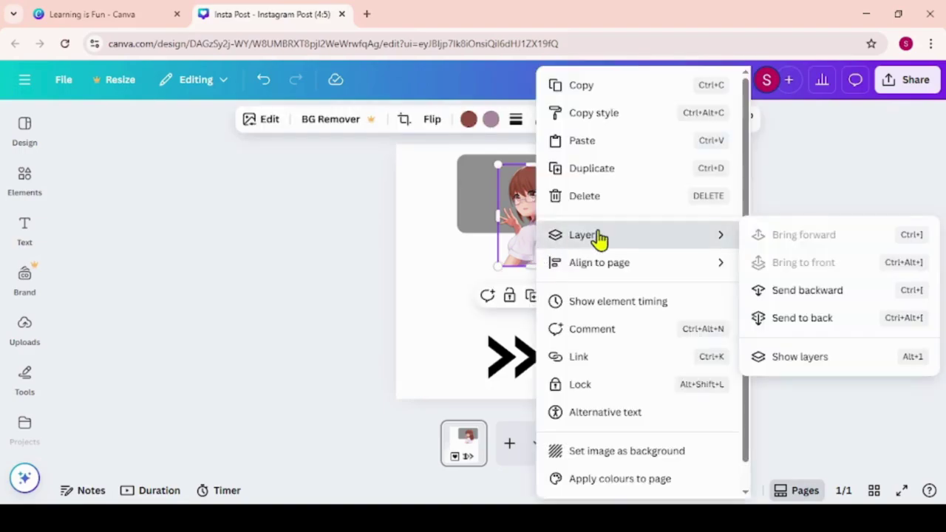
click(801, 296)
click(798, 271)
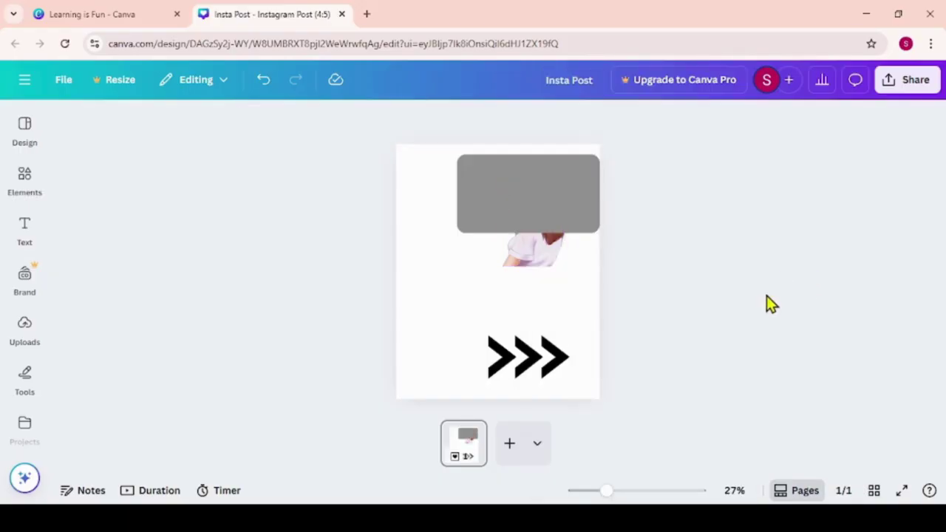
Step: Send the grey rectangle one layer backward so it sits behind the girl graphic
click(473, 186)
right_click(473, 186)
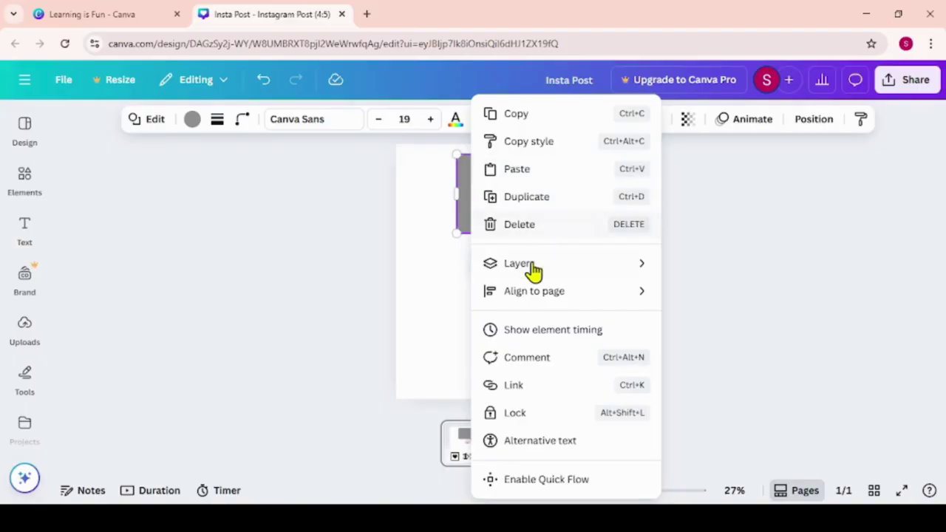
mouse_move(534, 270)
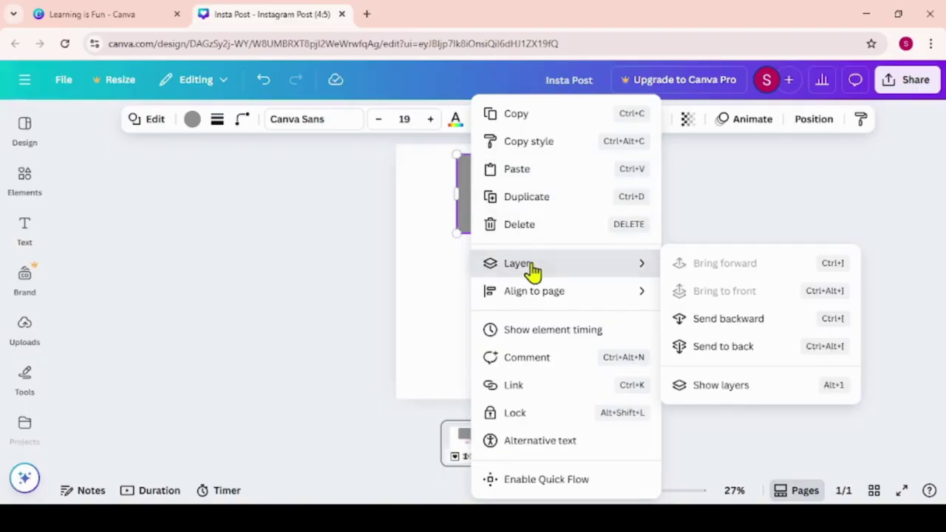
click(754, 322)
click(610, 288)
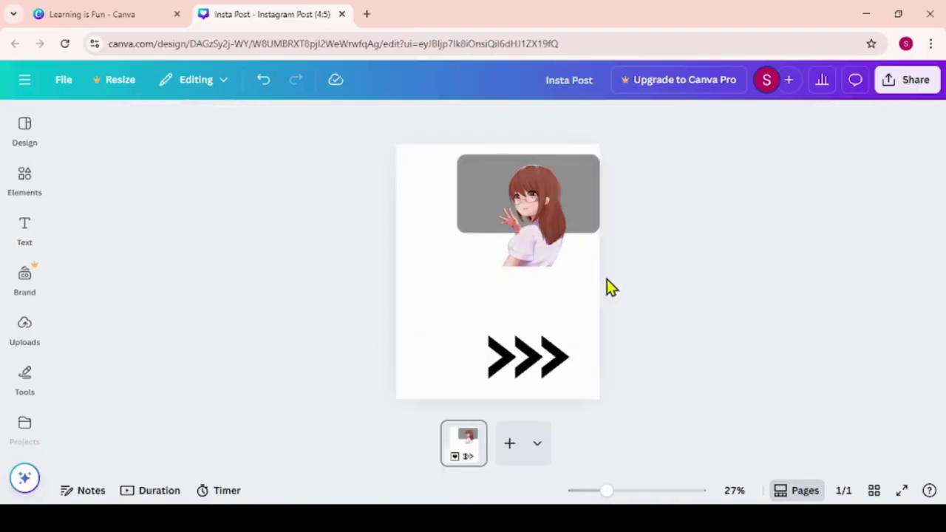
Step: Move the grey rectangle toward the page's left edge and place the girl graphic over its lower right corner
drag(489, 210, 440, 242)
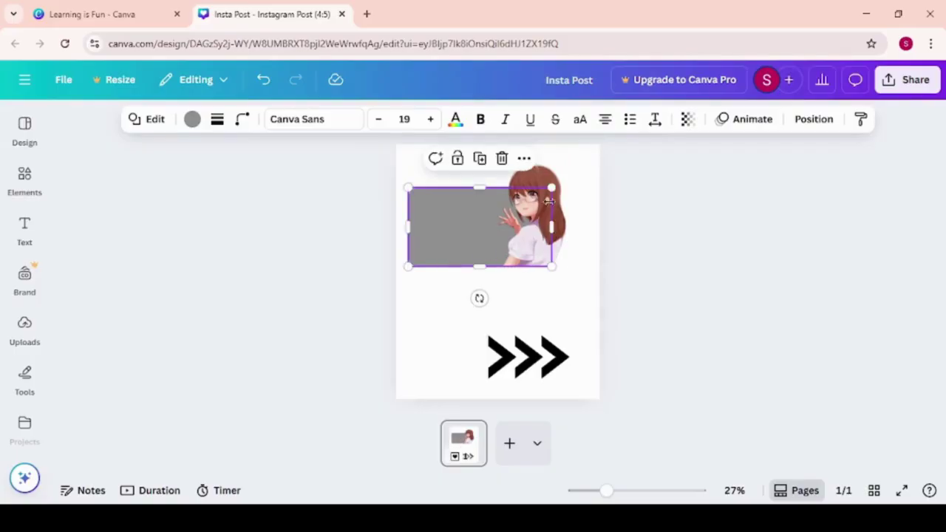
drag(541, 183, 510, 229)
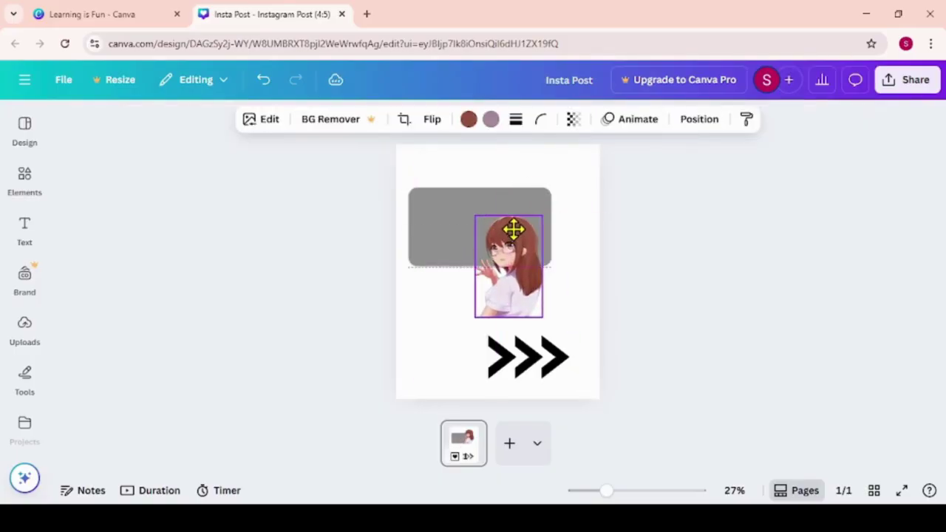
click(734, 285)
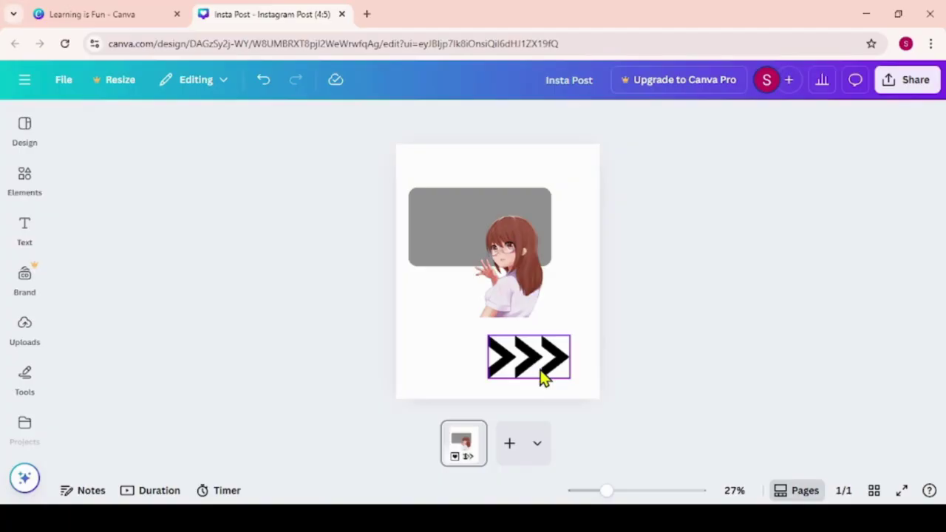
Step: Move the triple-chevron arrow over the grey rectangle's upper edge and send it one layer backward
drag(541, 376, 490, 202)
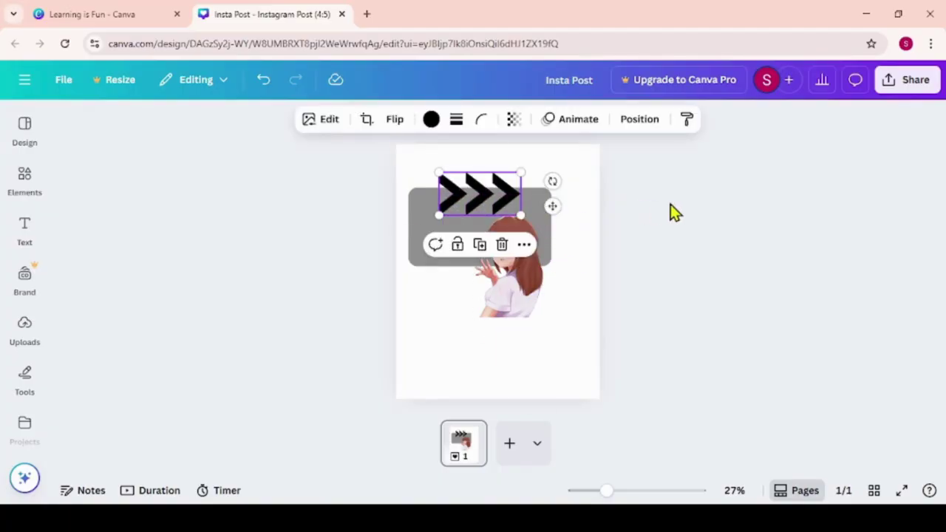
right_click(490, 203)
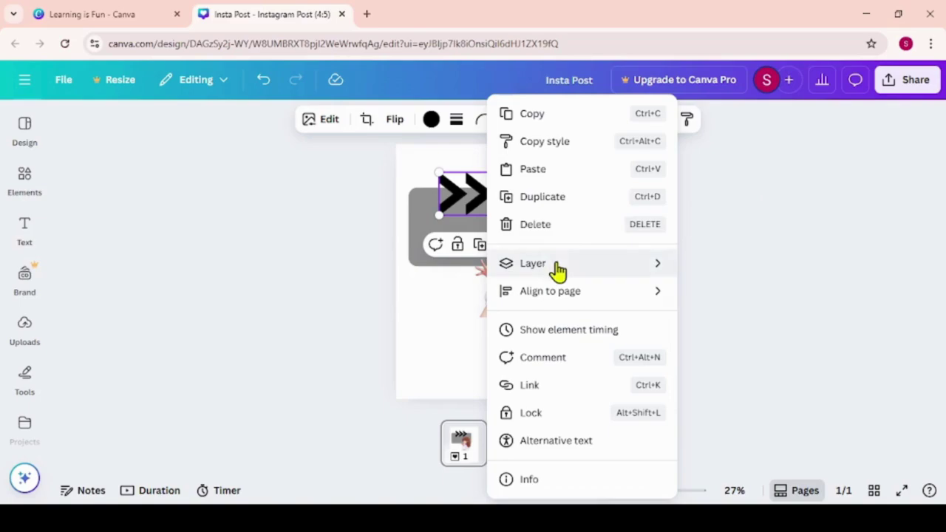
mouse_move(560, 267)
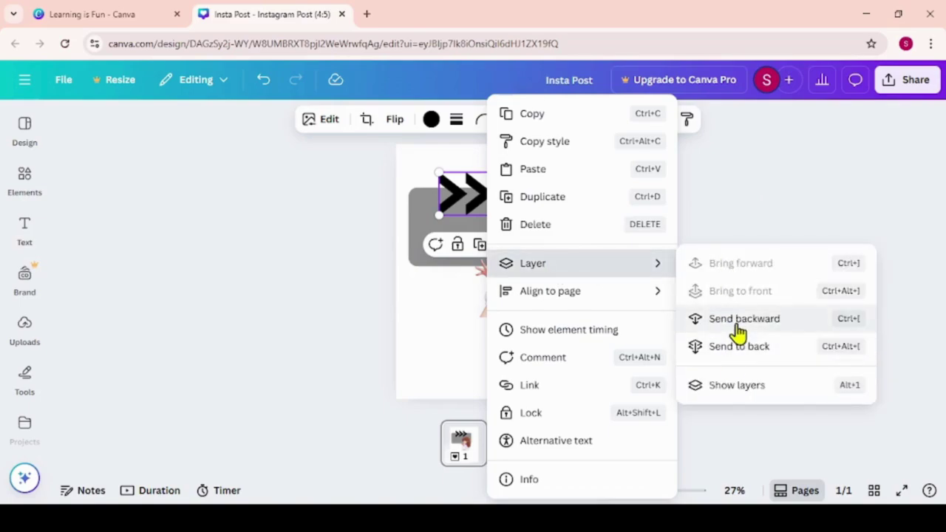
click(738, 323)
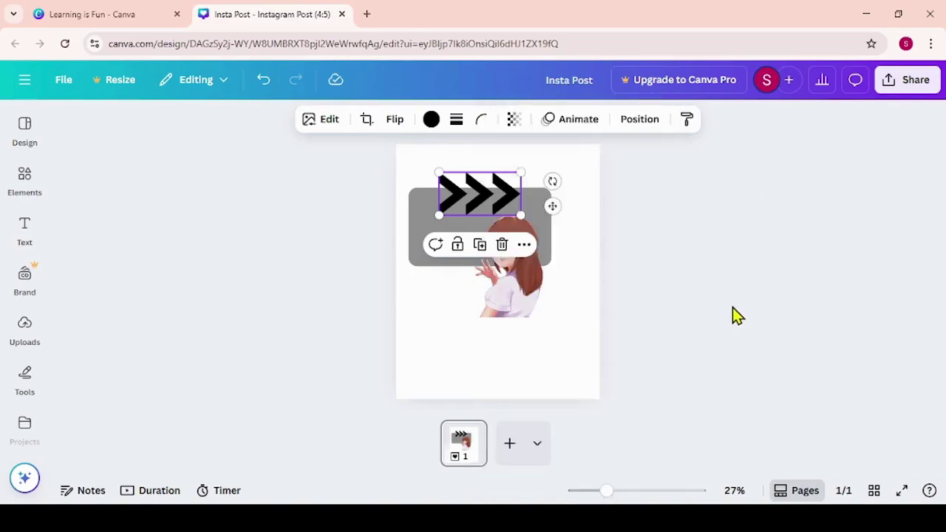
Step: Send the triple-chevron arrow another layer backward so it sits behind the grey rectangle
right_click(486, 199)
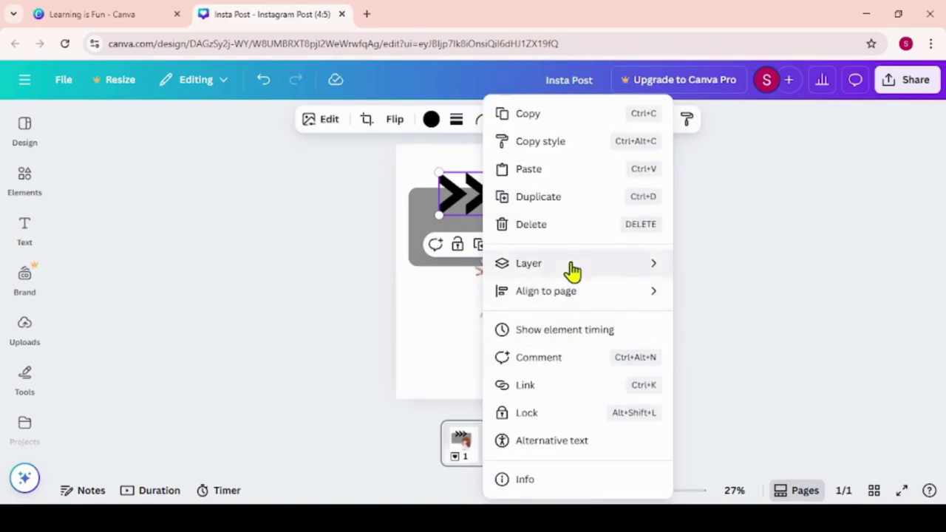
mouse_move(589, 275)
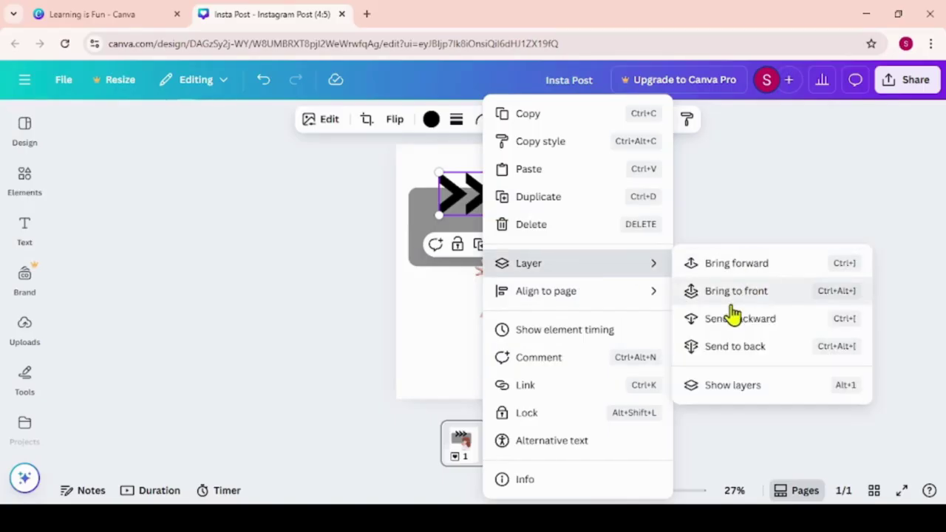
click(730, 333)
click(722, 272)
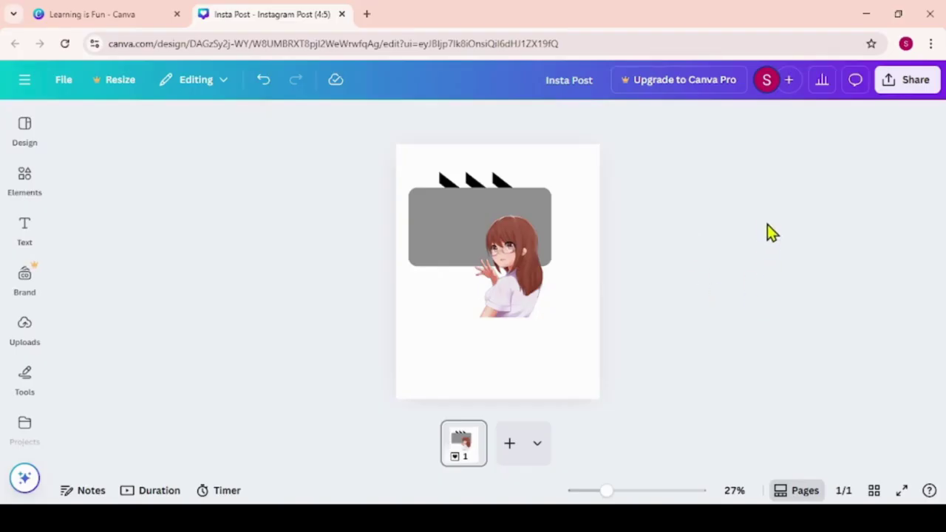
Step: Stack the graphics without overlap, with the arrow above, the grey rectangle narrowed to a square in the middle, and the girl below
click(481, 255)
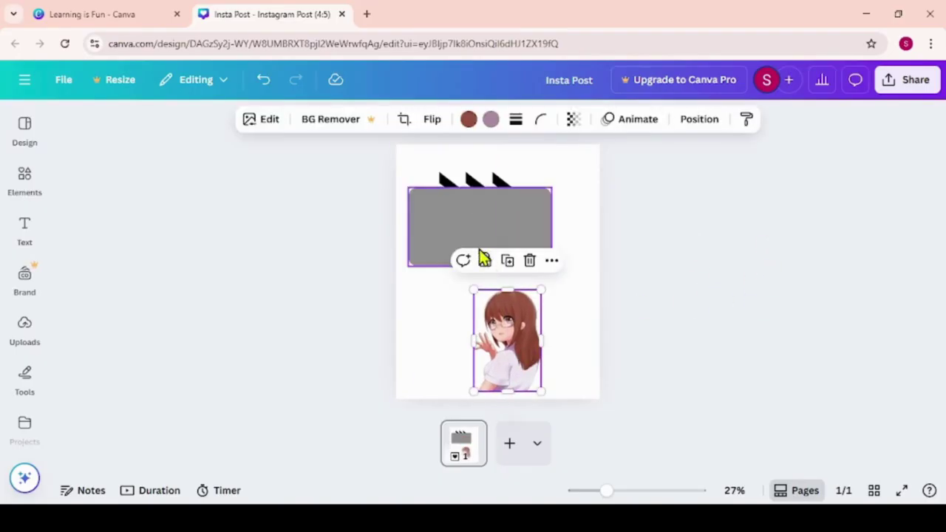
drag(407, 231, 520, 249)
drag(513, 198, 558, 180)
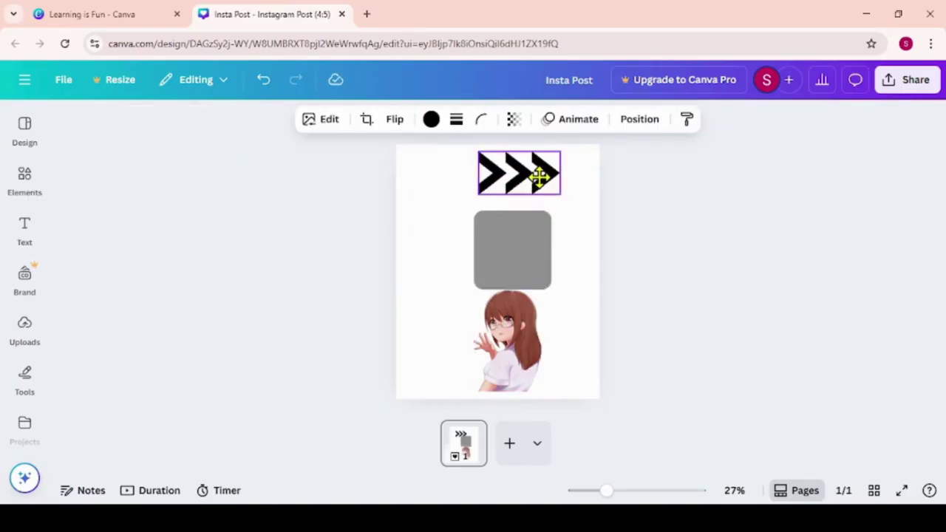
click(683, 190)
Step: Select the arrow, grey square and girl graphic together and align them with Centre
click(507, 186)
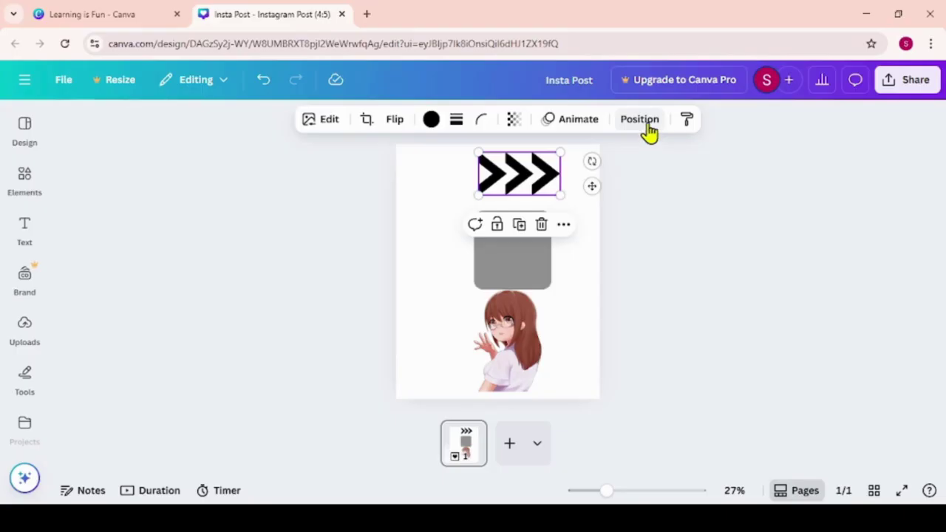
click(635, 194)
drag(635, 145, 510, 373)
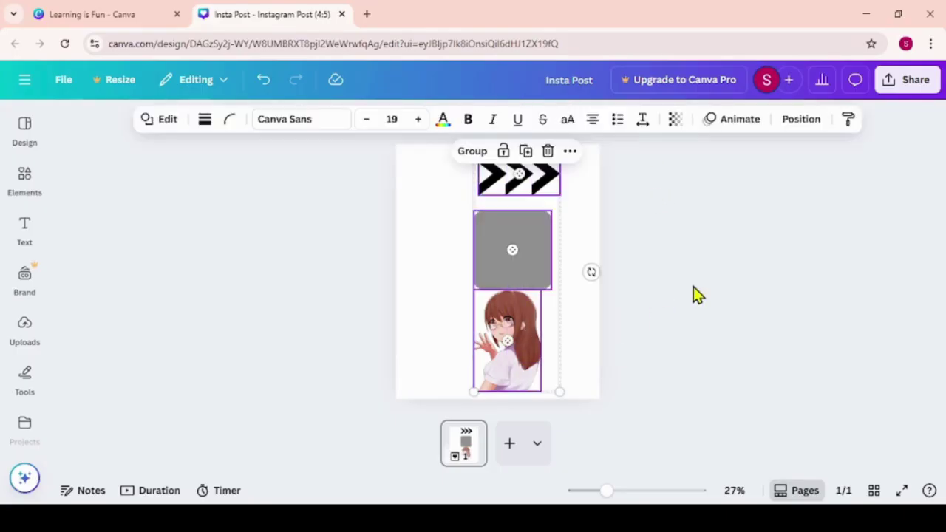
click(801, 120)
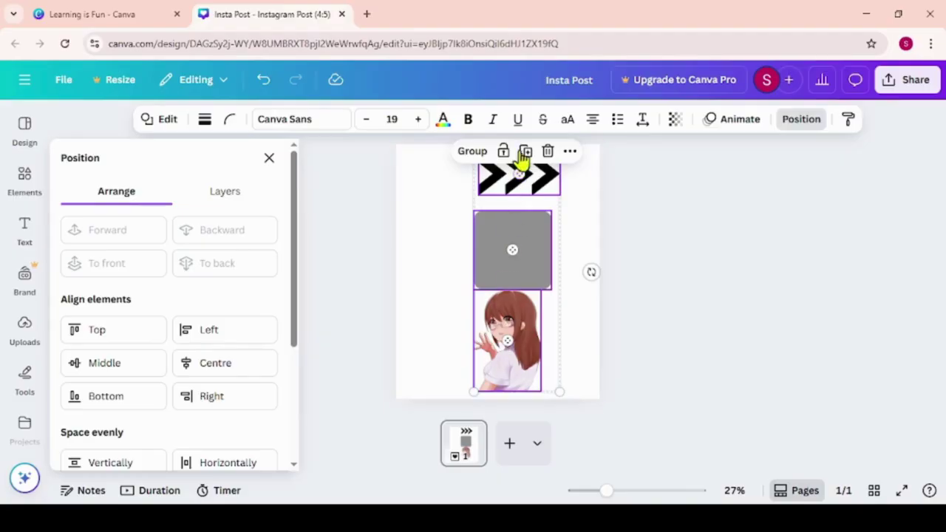
click(207, 375)
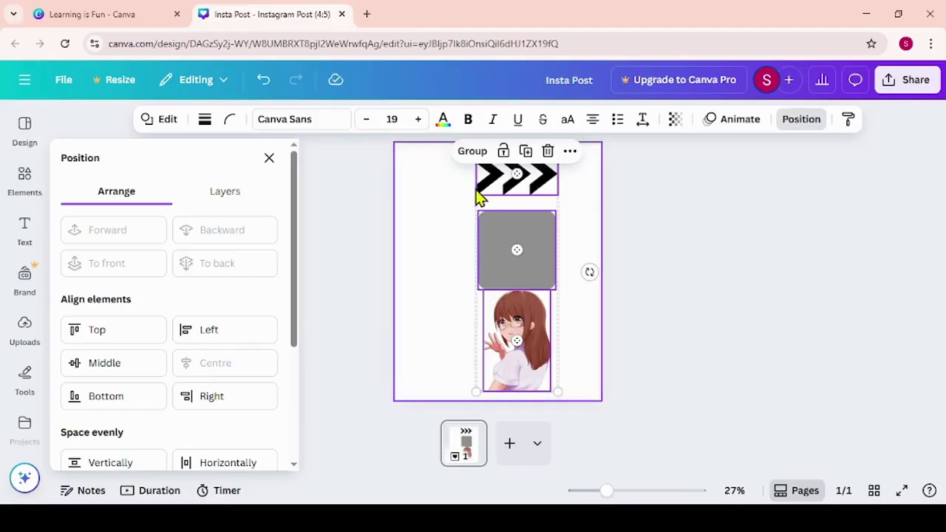
Step: Align the three selected graphics with Left and finally with Right
click(207, 332)
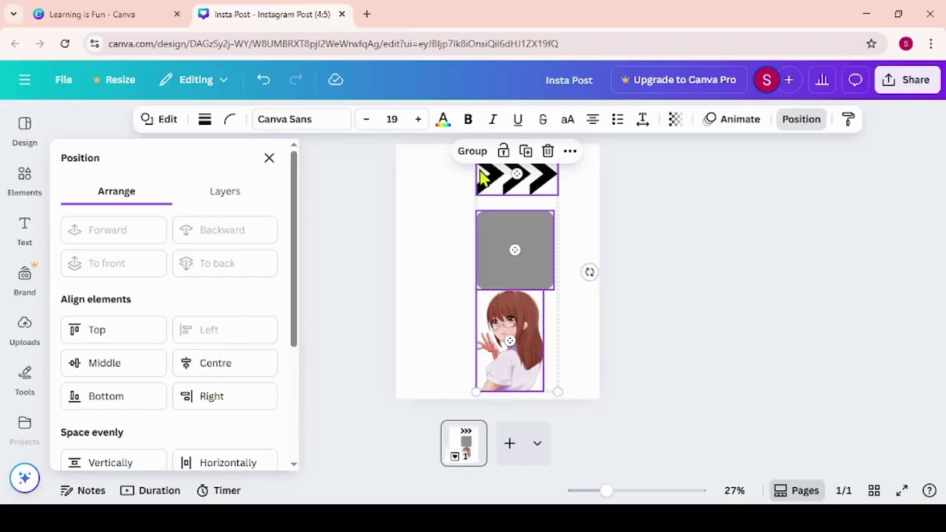
click(229, 400)
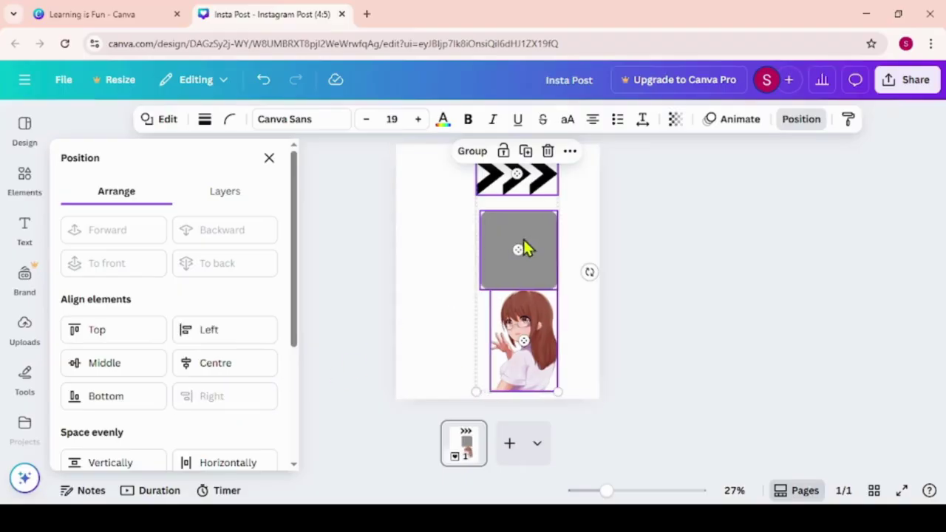
click(722, 312)
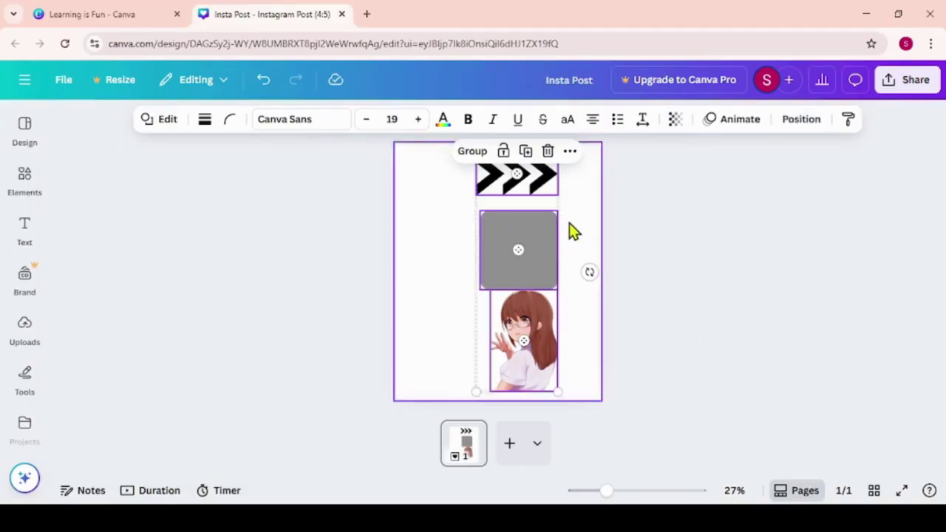
Step: Arrange the graphics side by side across the page as arrow, grey shape and girl, shrinking the grey shape to fit between them
drag(494, 186, 447, 250)
drag(609, 291, 591, 263)
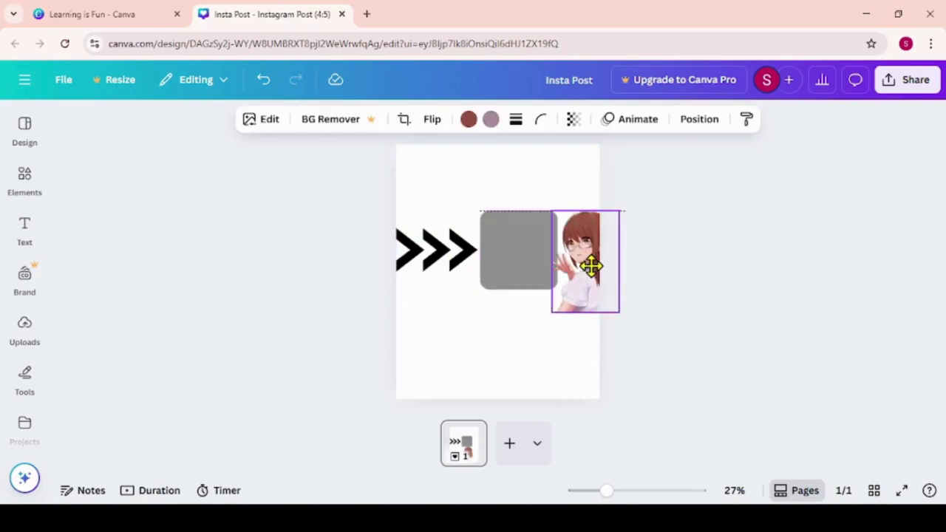
click(525, 274)
drag(558, 215, 520, 231)
drag(502, 268, 494, 249)
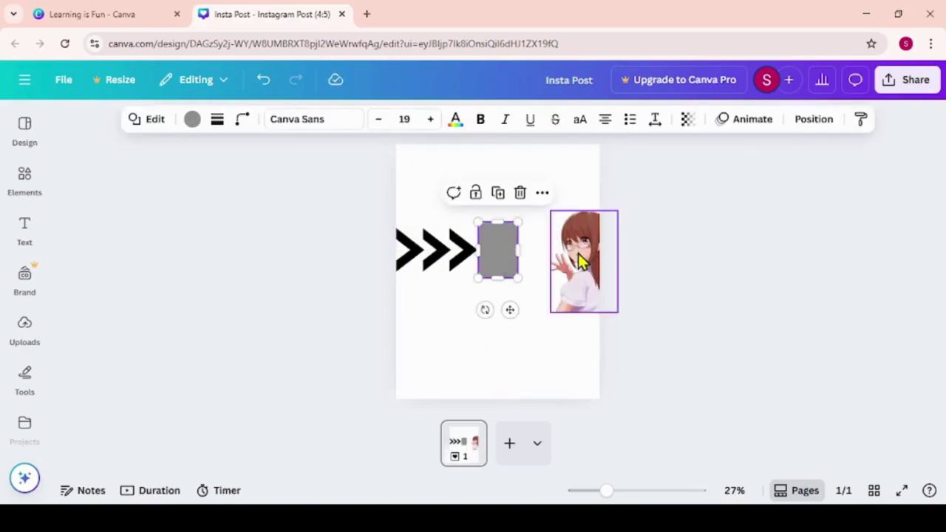
drag(574, 258, 541, 254)
click(488, 362)
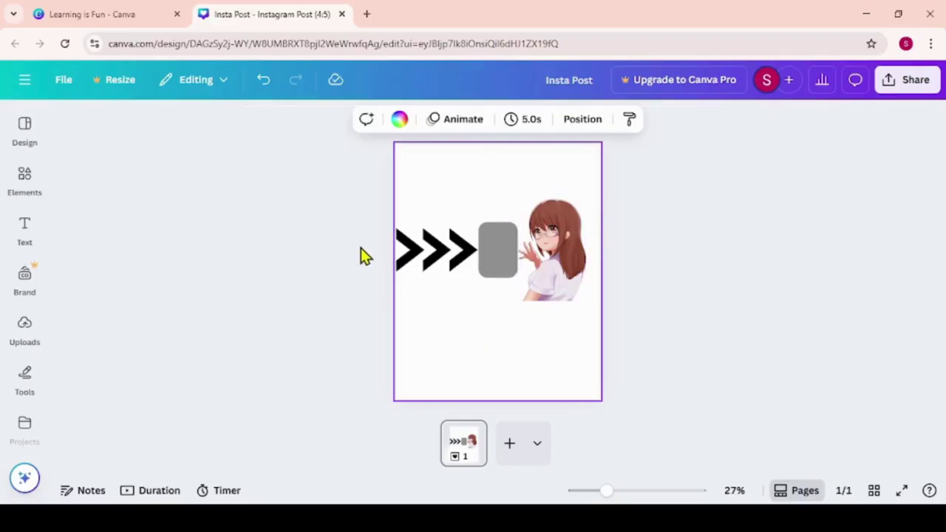
Step: Select all three graphics in the row and align them with Top
drag(375, 237, 619, 317)
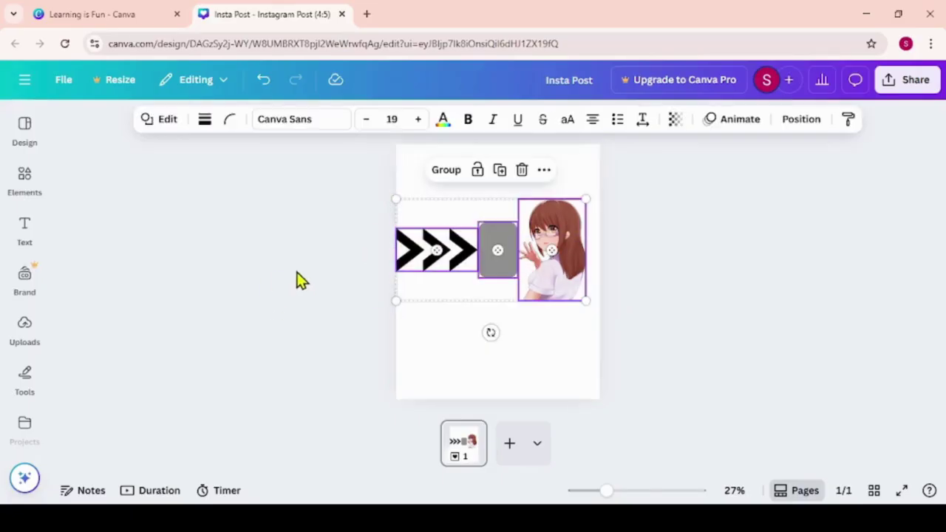
click(803, 119)
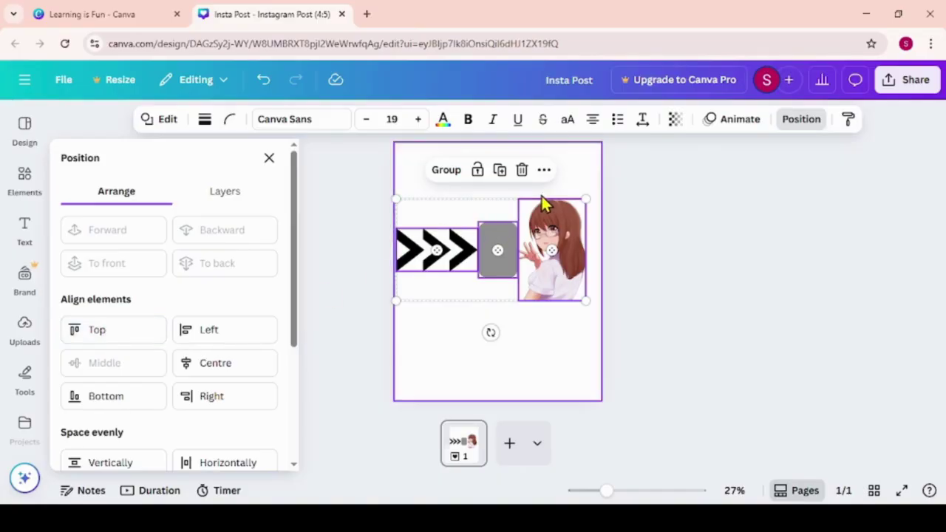
click(118, 332)
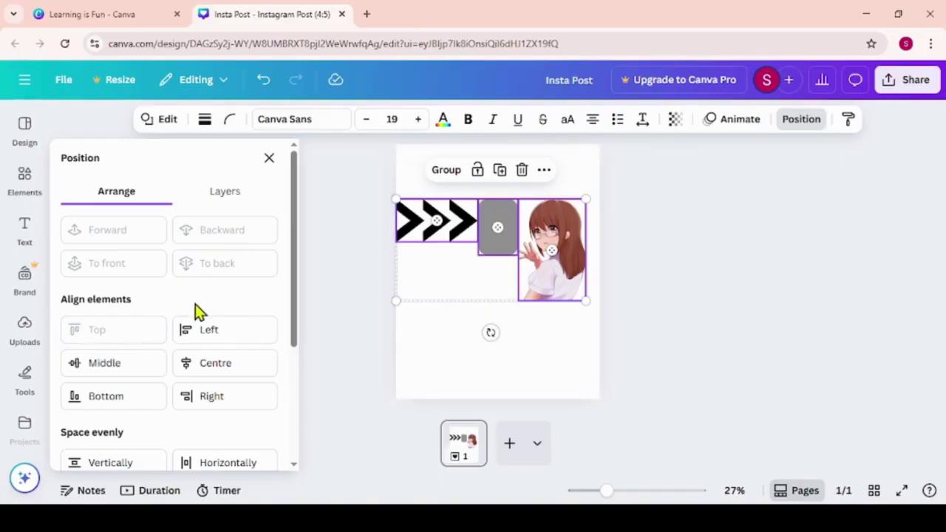
Step: Align the selected row of graphics with Middle and finally with Bottom, and close the position settings
click(107, 365)
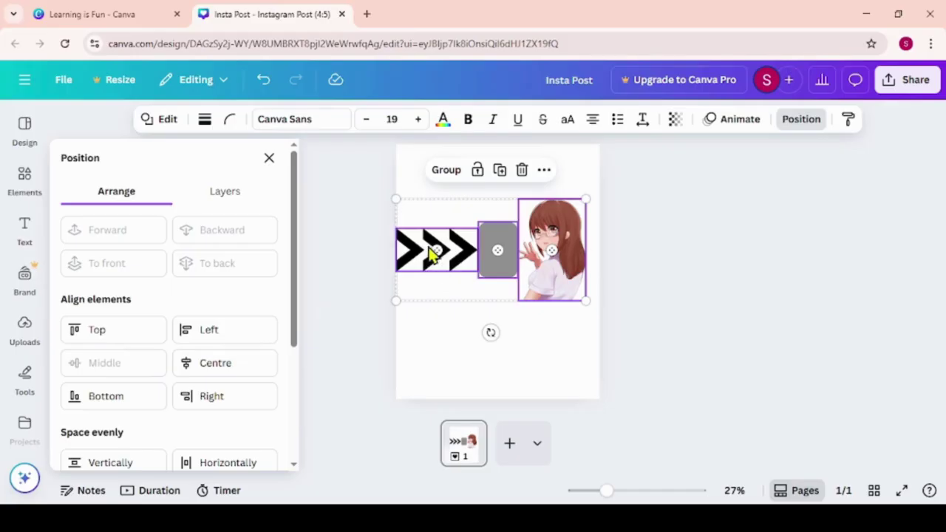
click(111, 402)
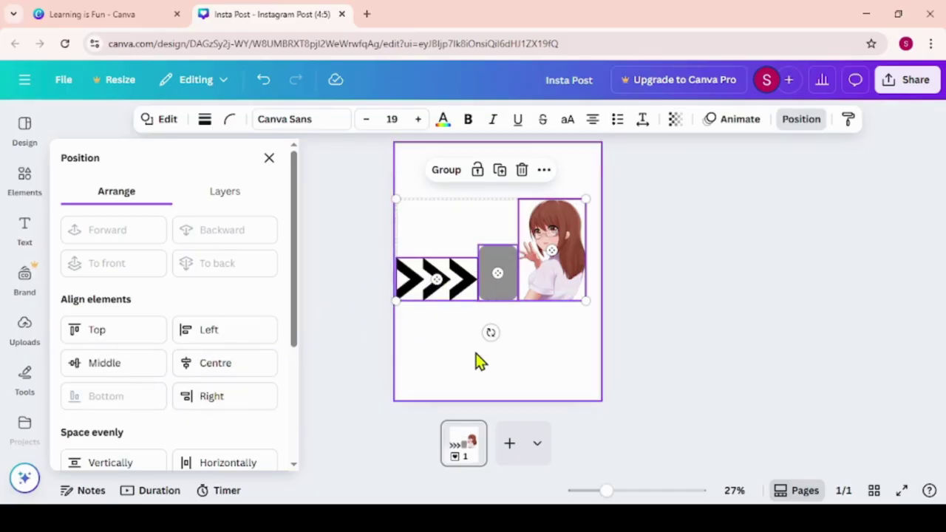
click(819, 310)
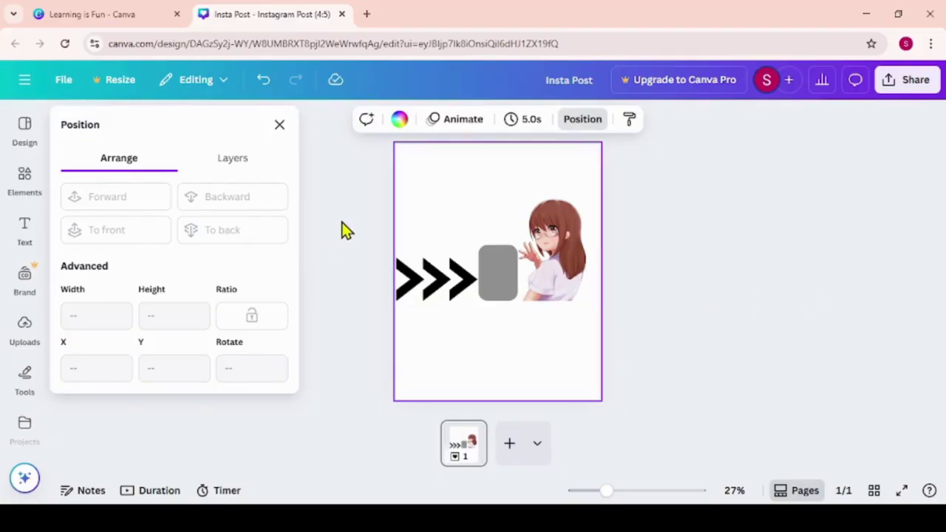
click(279, 127)
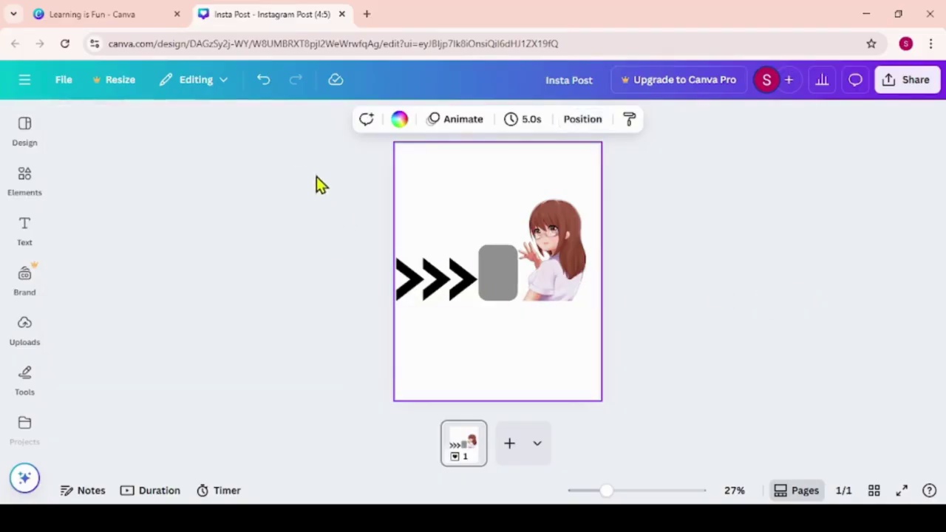